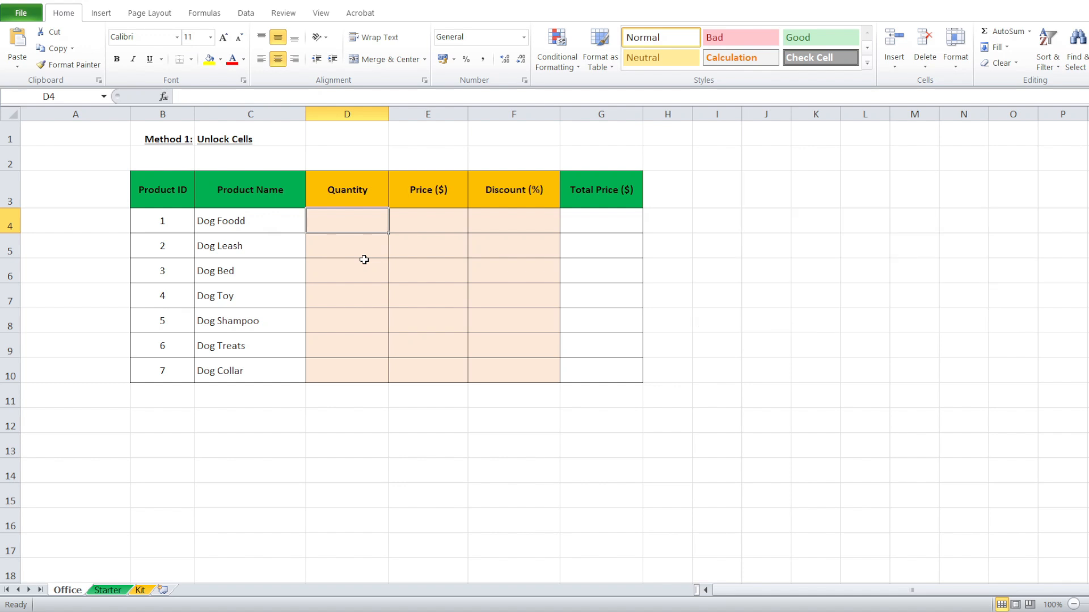
Clear the Locked protection setting on the Quantity, Price and Discount cells D4:F10.
{"action": "left_click_drag", "start_coordinate": [355, 233], "coordinate": [506, 366]}
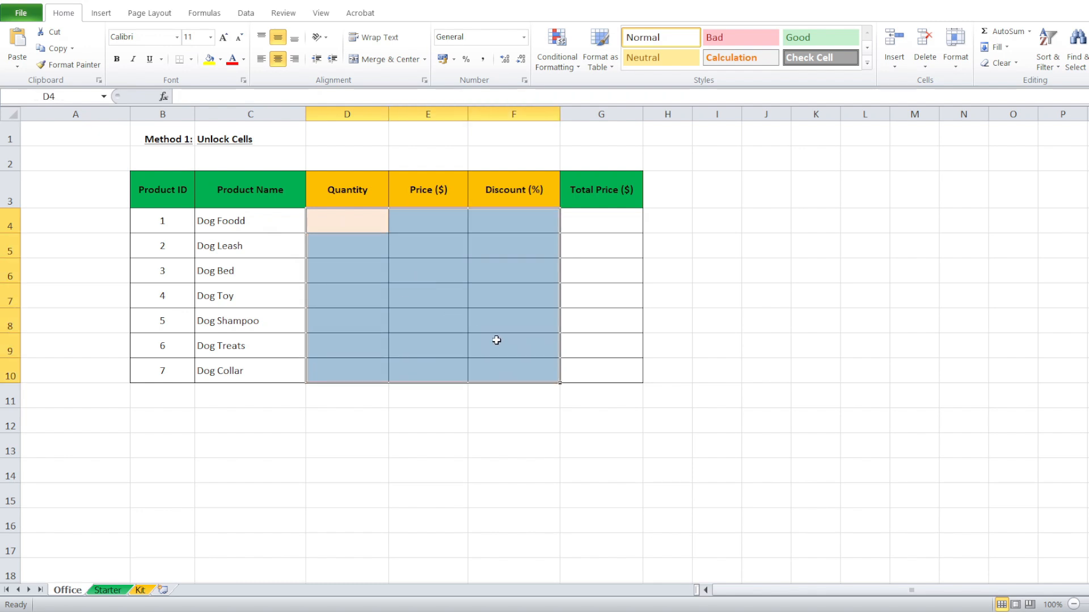
{"action": "right_click", "coordinate": [498, 342]}
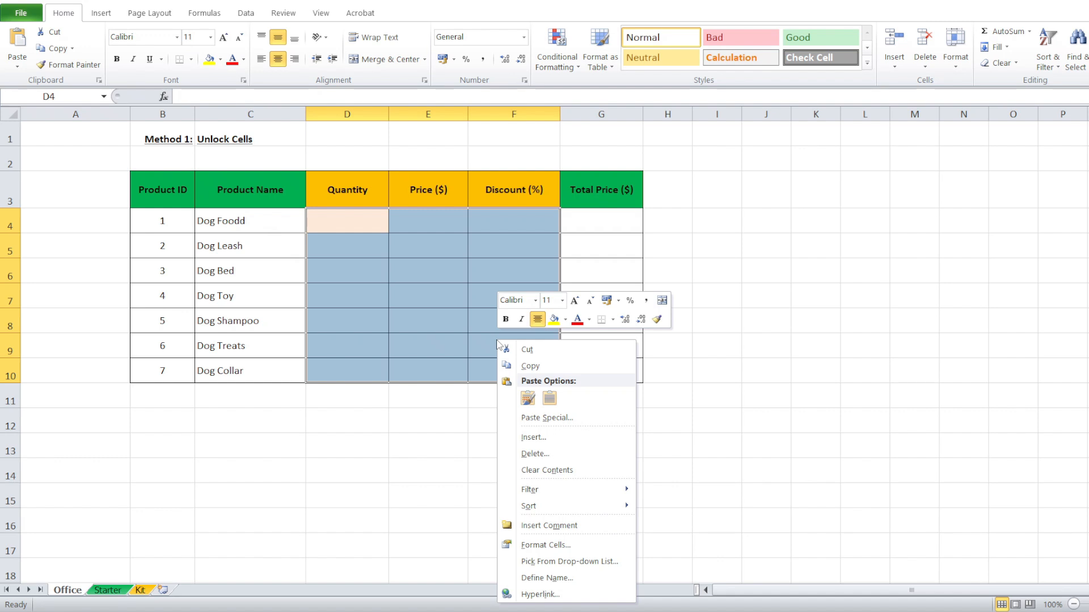
{"action": "left_click", "coordinate": [548, 545]}
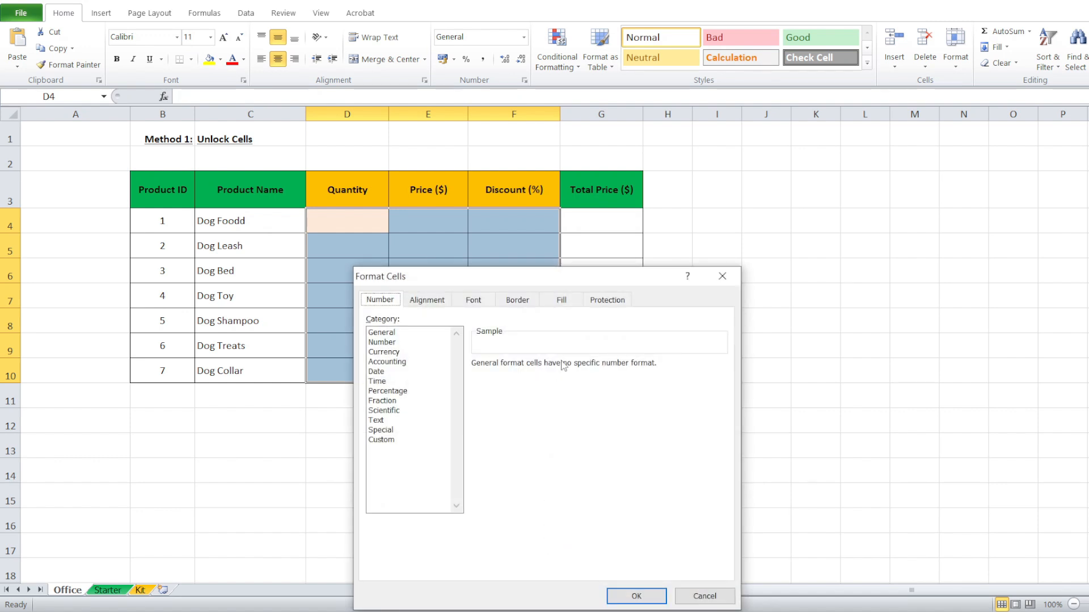
{"action": "left_click", "coordinate": [599, 304]}
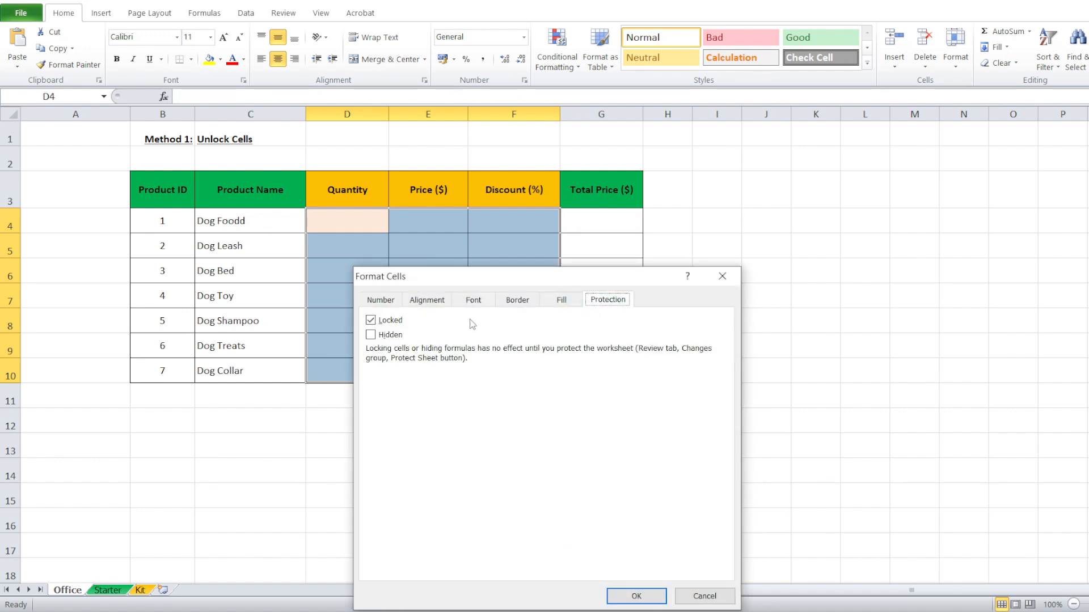
{"action": "left_click", "coordinate": [371, 321]}
{"action": "left_click", "coordinate": [636, 596]}
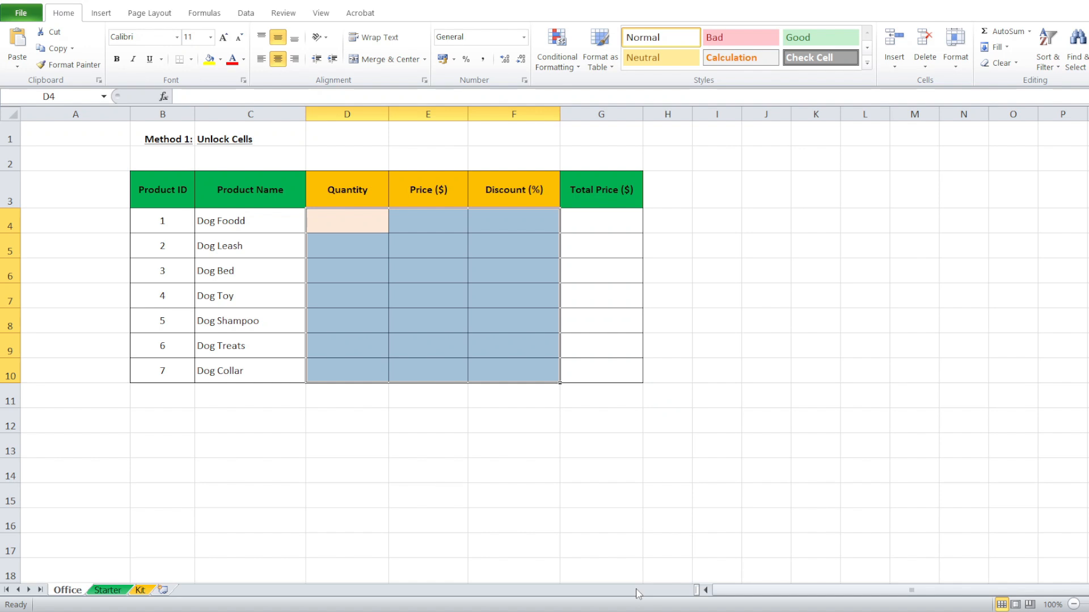
Protect the Office sheet from the Review tab, entering the password twice.
{"action": "left_click", "coordinate": [284, 14]}
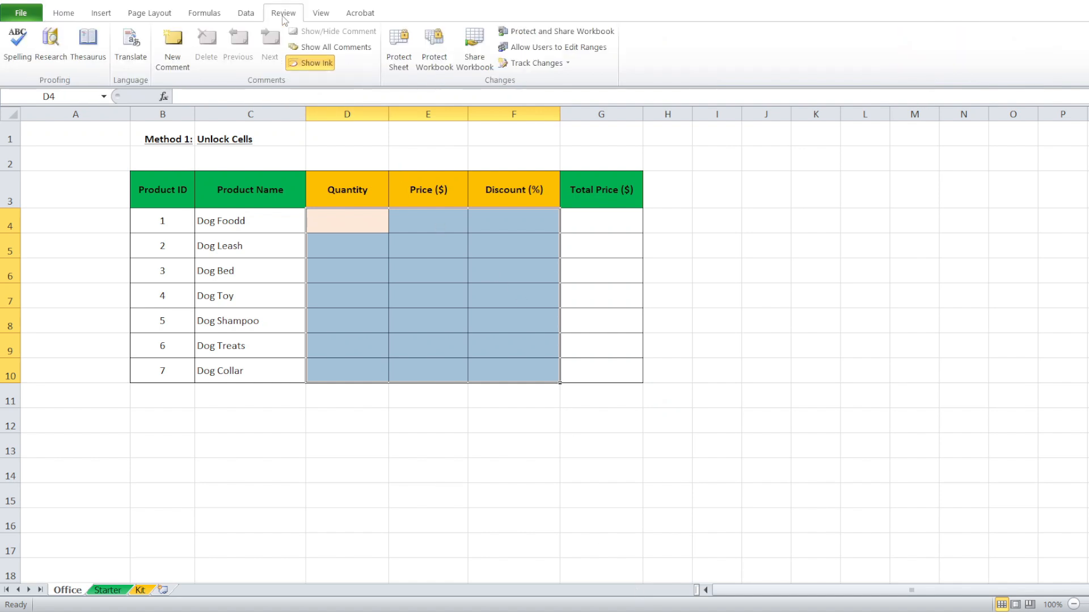
{"action": "left_click", "coordinate": [395, 44]}
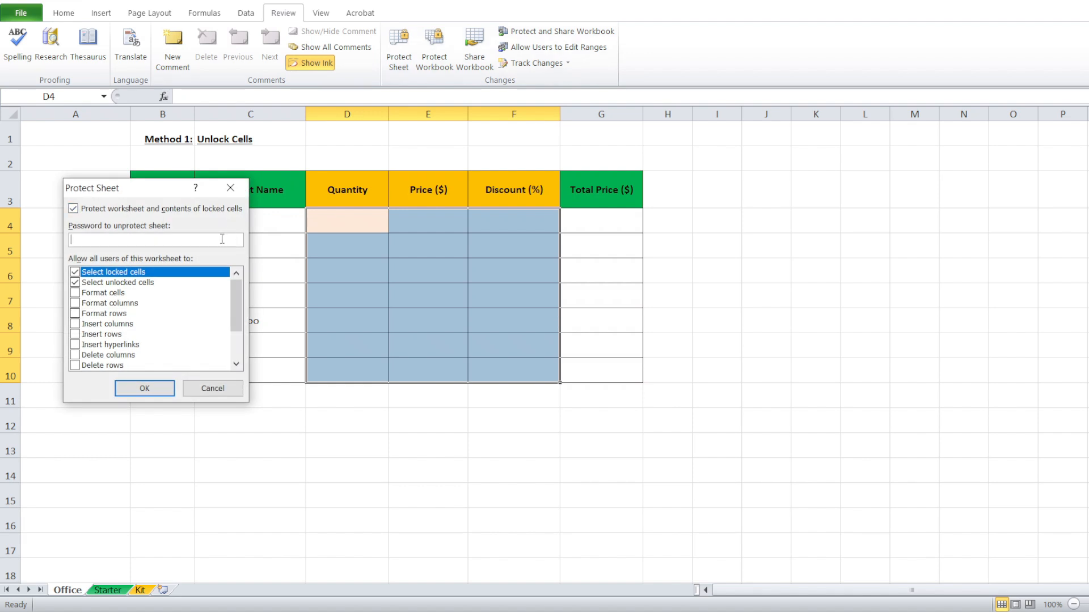
{"action": "type", "text": "123"}
{"action": "key", "text": "Return"}
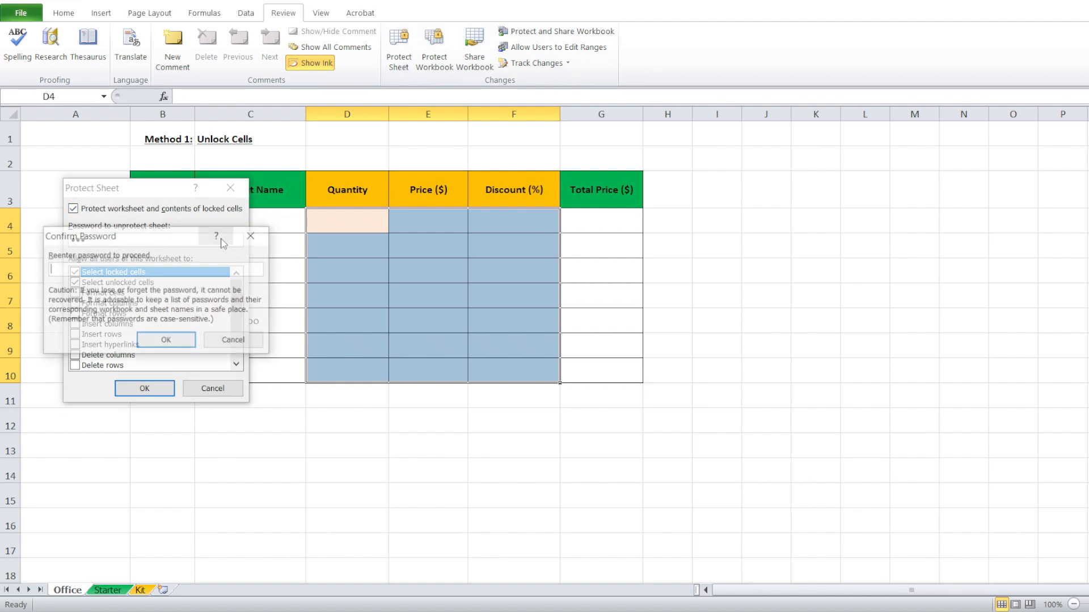
{"action": "type", "text": "123"}
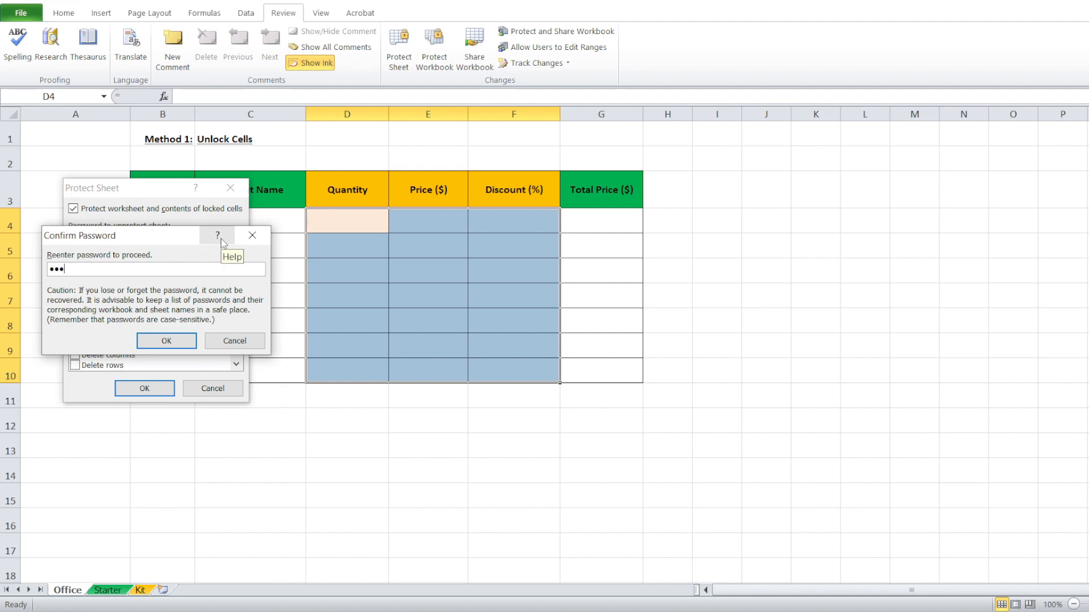
{"action": "key", "text": "Return"}
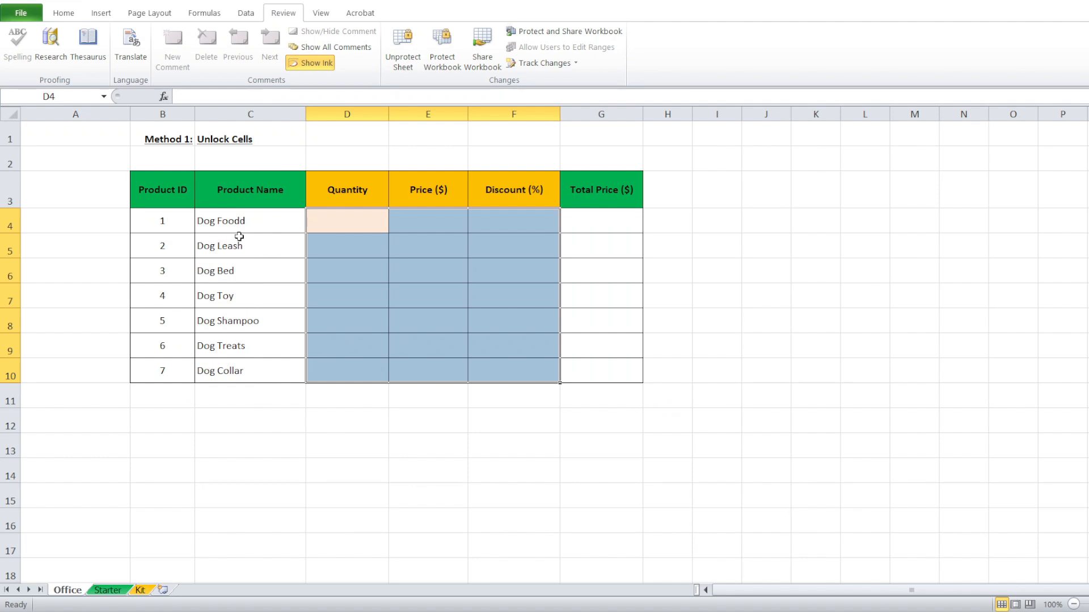
Confirm that Dog Foodd, the Price ($) header, F11 and the G10 formula are read-only.
{"action": "double_click", "coordinate": [263, 220]}
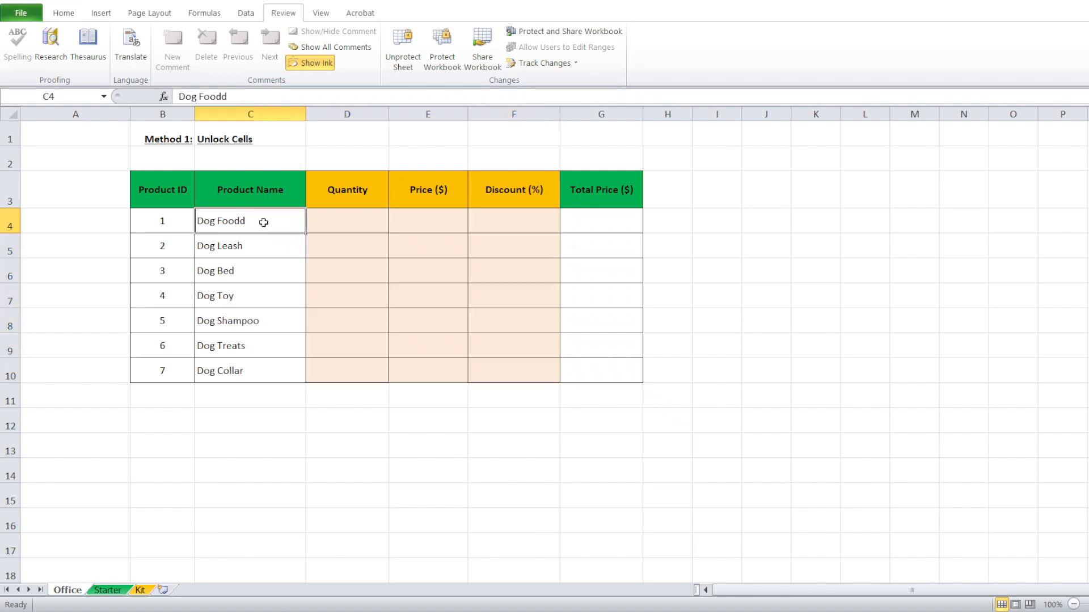
{"action": "left_click", "coordinate": [567, 346]}
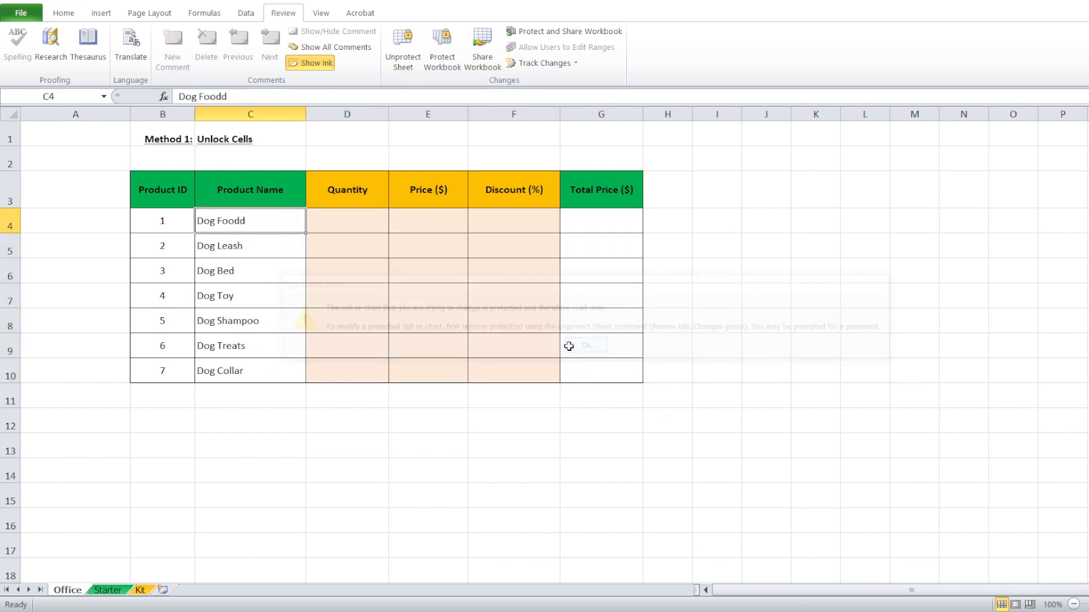
{"action": "left_click", "coordinate": [438, 193]}
{"action": "double_click", "coordinate": [438, 192]}
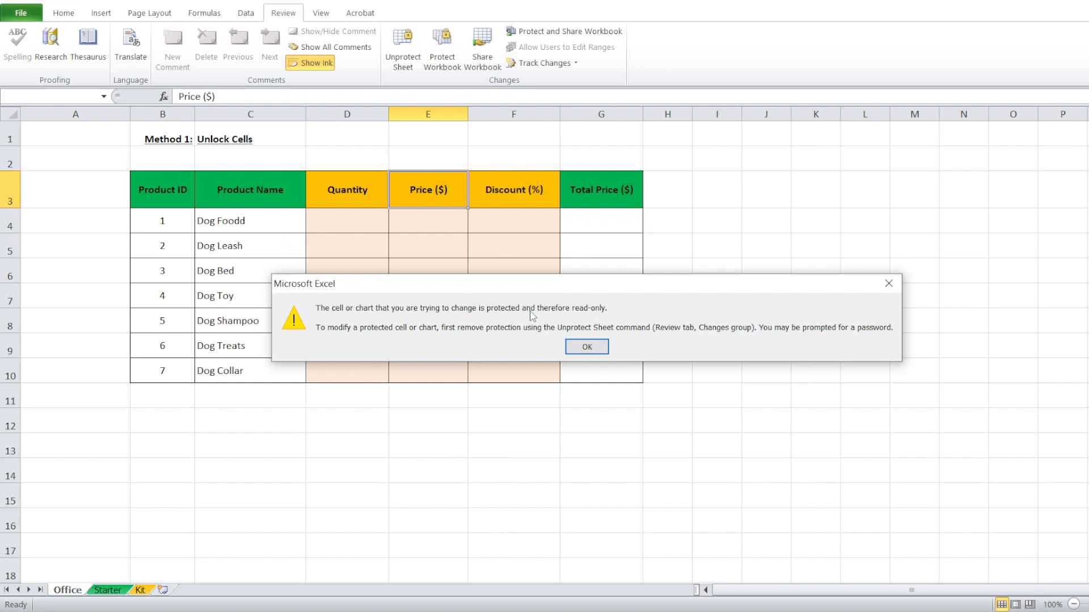
{"action": "left_click", "coordinate": [573, 347]}
{"action": "double_click", "coordinate": [526, 398]}
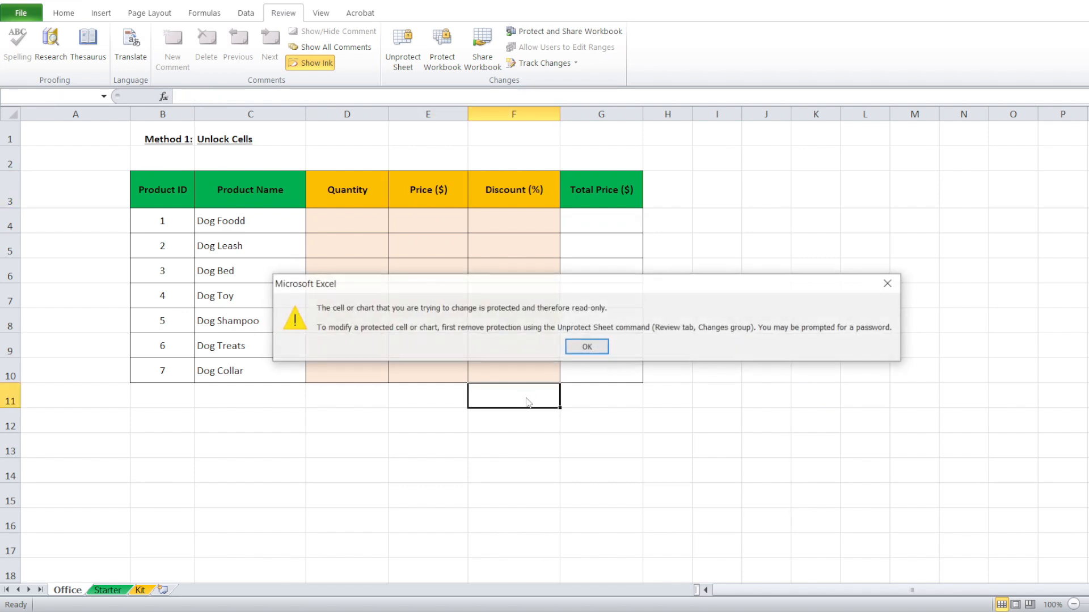
{"action": "left_click", "coordinate": [590, 345]}
{"action": "double_click", "coordinate": [604, 368]}
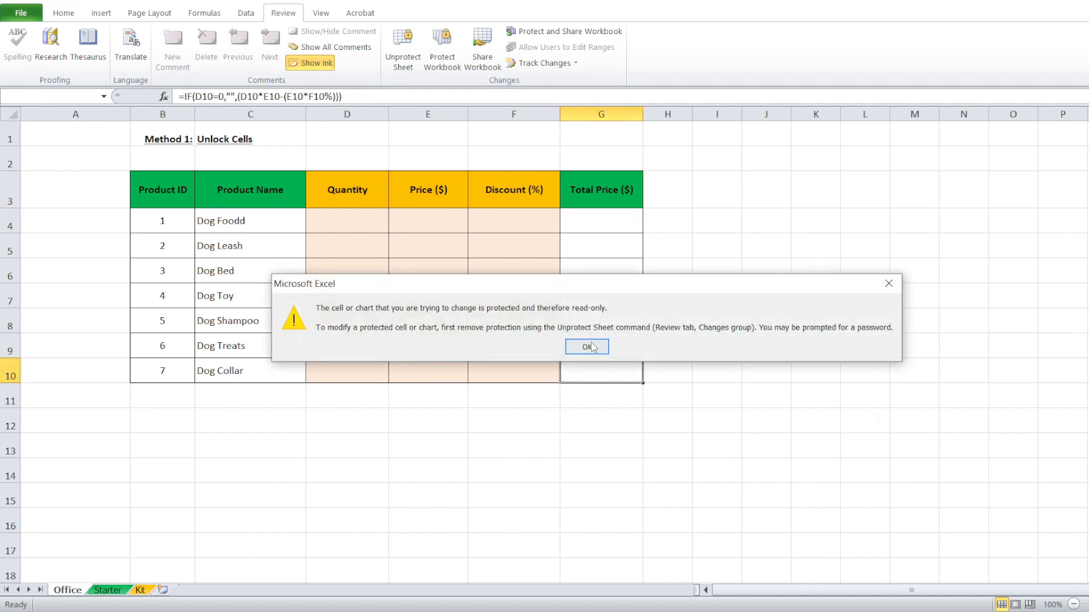
{"action": "left_click", "coordinate": [591, 346]}
Enter Quantity 1, Price 100 and Discount 10 in D4:F4, giving Total Price 90.
{"action": "double_click", "coordinate": [368, 224]}
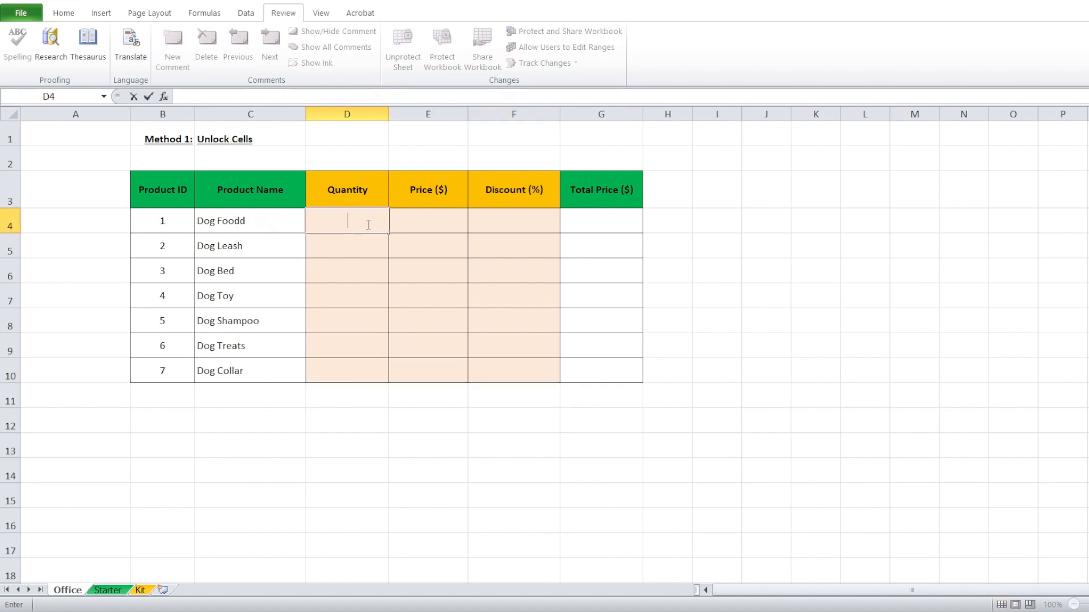
{"action": "type", "text": "1"}
{"action": "key", "text": "Tab"}
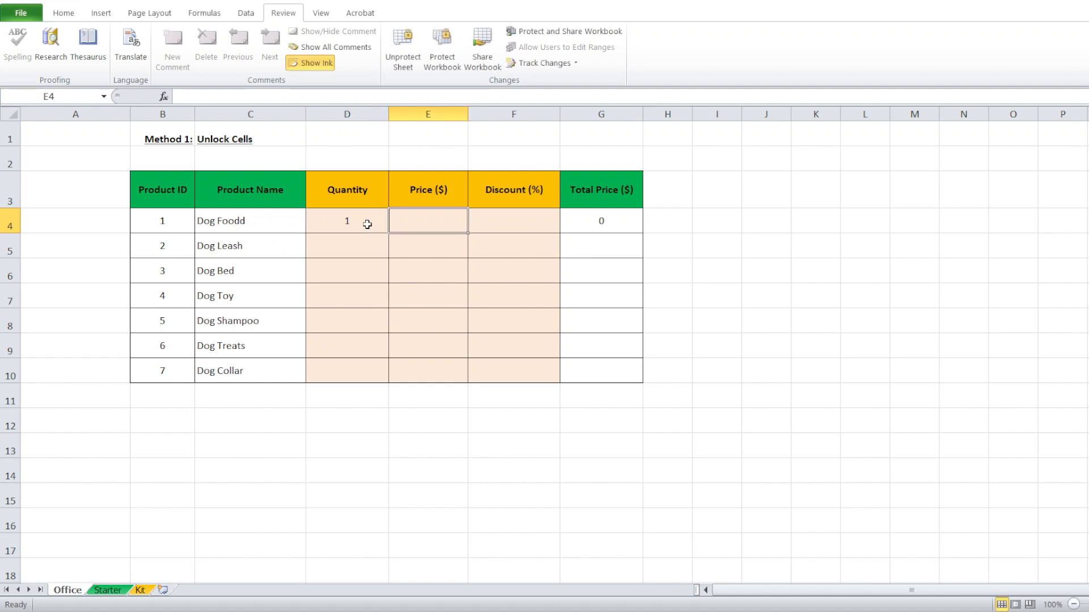
{"action": "type", "text": "100"}
{"action": "key", "text": "Tab"}
{"action": "type", "text": "10"}
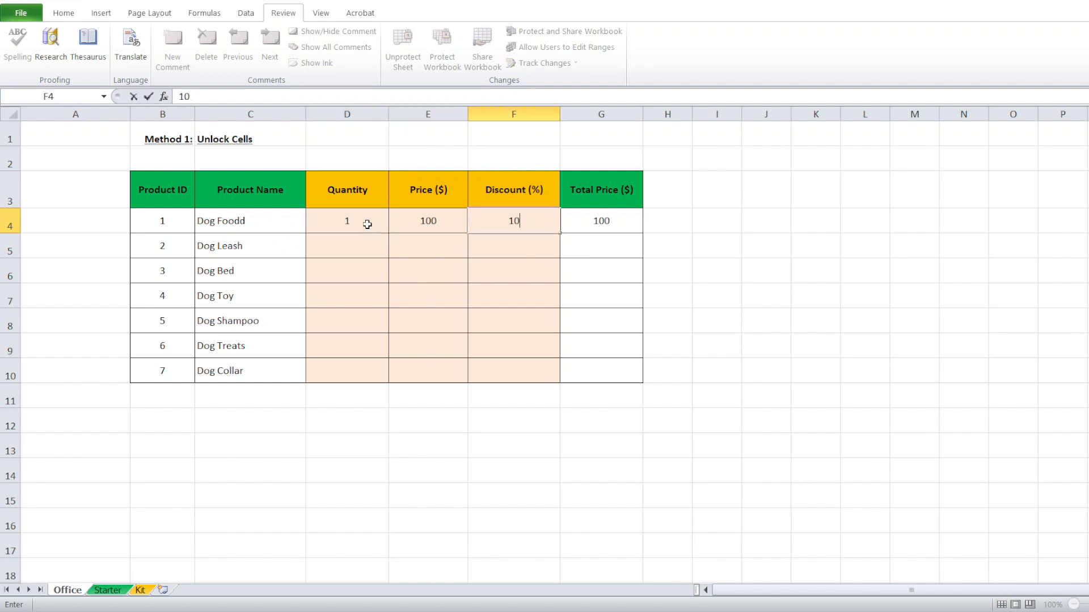
{"action": "key", "text": "Return"}
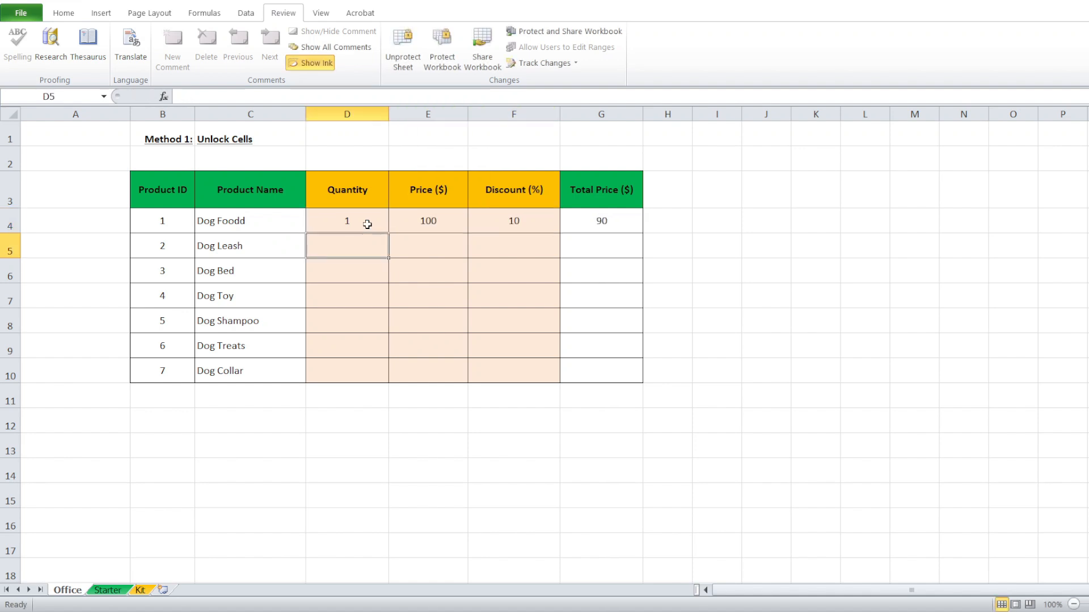
Set up Find and Replace to search for cells formatted as unlocked.
{"action": "left_click", "coordinate": [510, 234]}
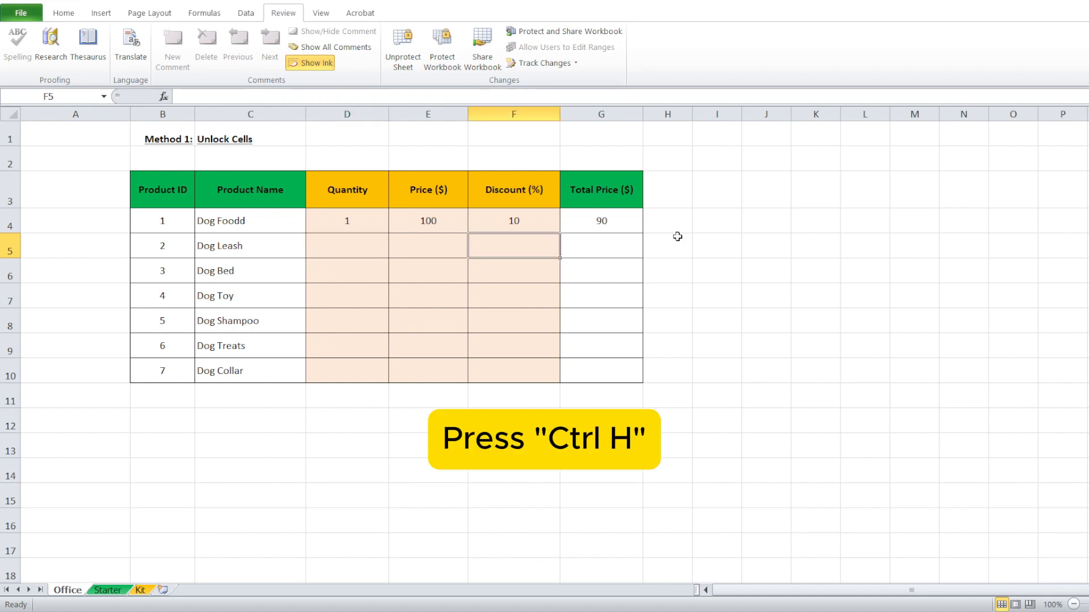
{"action": "key", "text": "ctrl+h"}
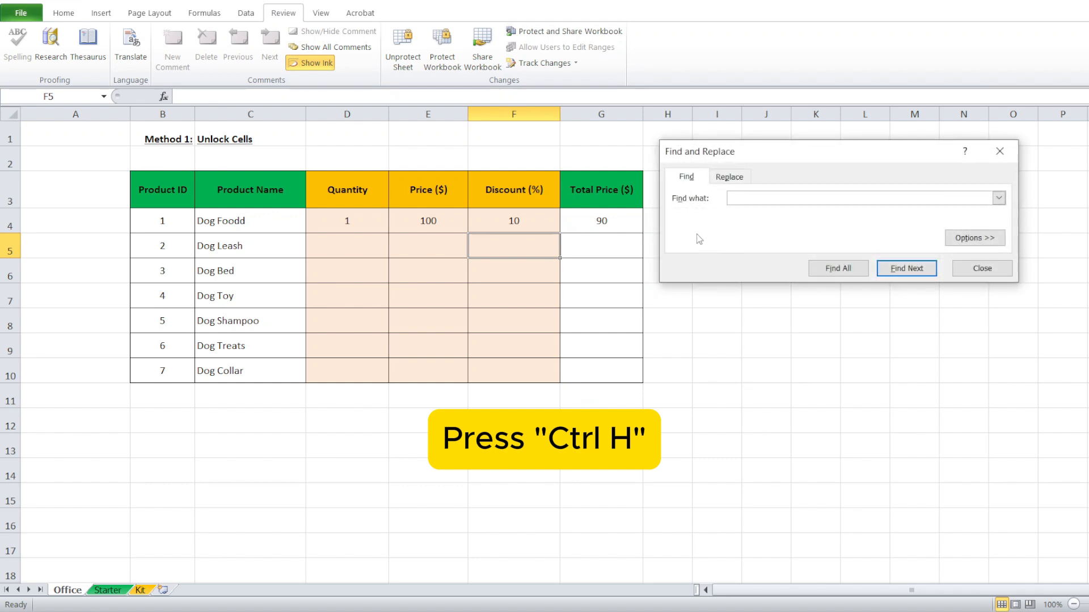
{"action": "left_click", "coordinate": [958, 241]}
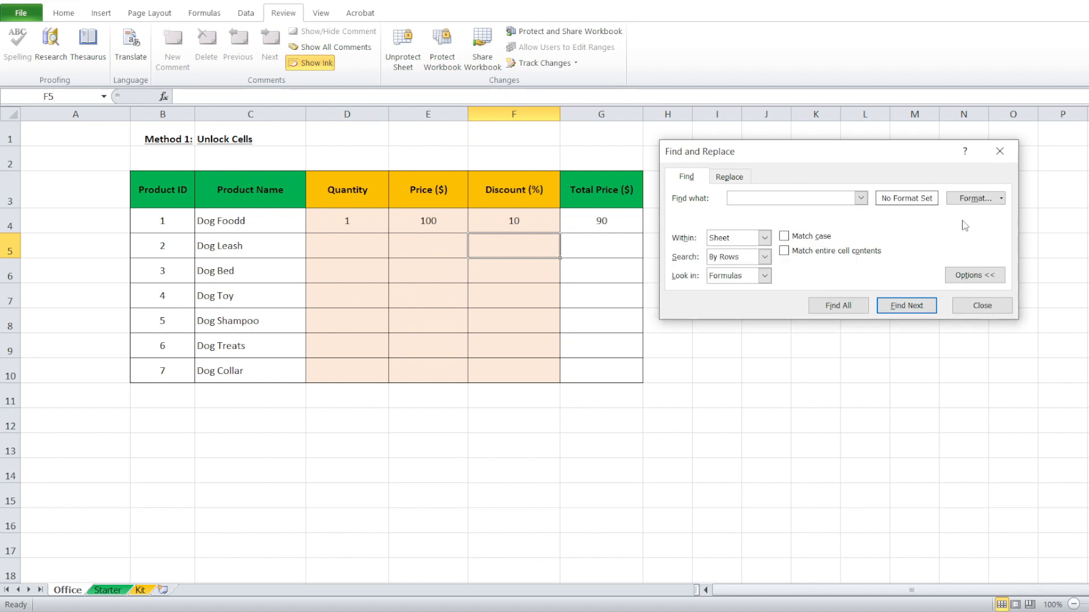
{"action": "left_click", "coordinate": [971, 200]}
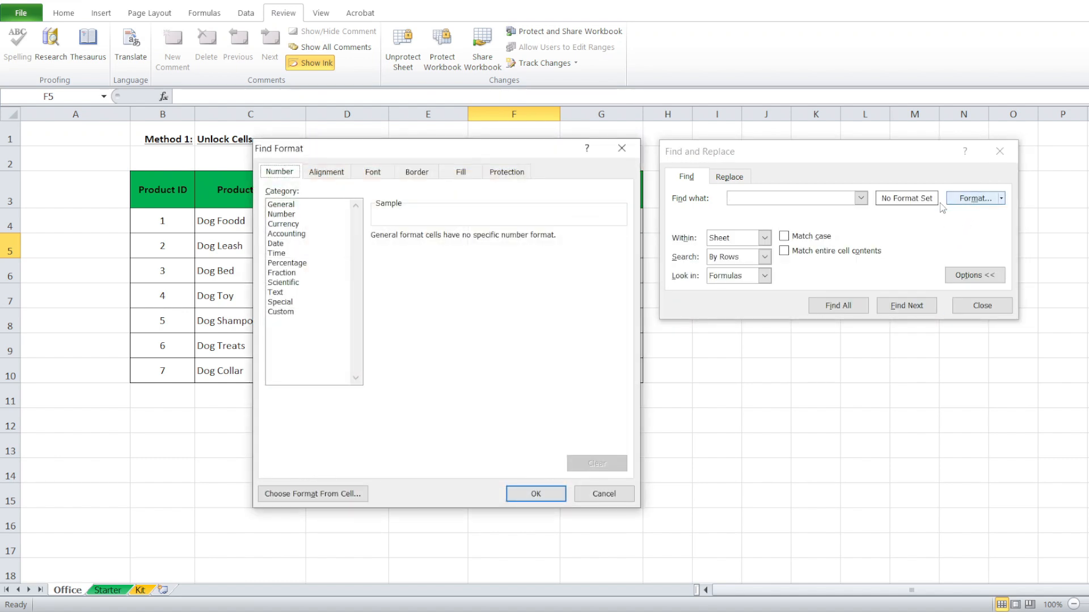
{"action": "left_click", "coordinate": [513, 171]}
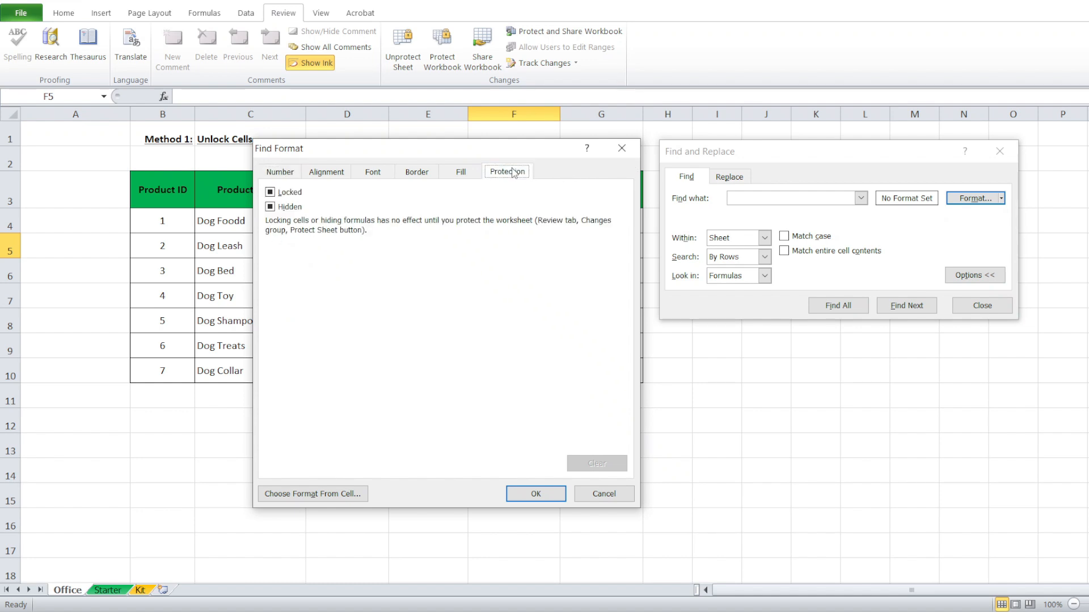
{"action": "left_click", "coordinate": [278, 196]}
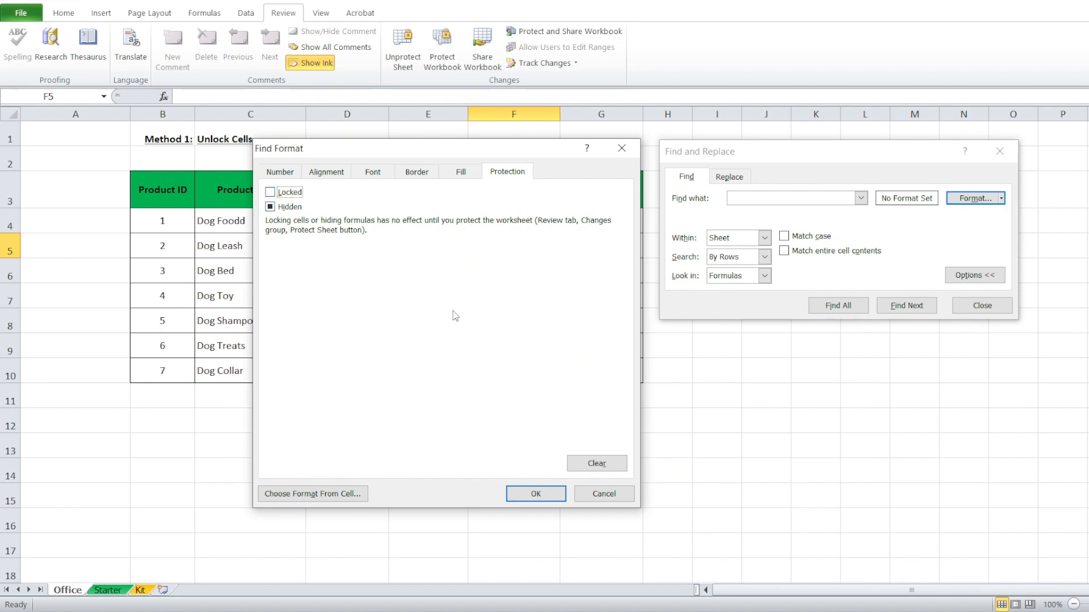
{"action": "left_click", "coordinate": [535, 493]}
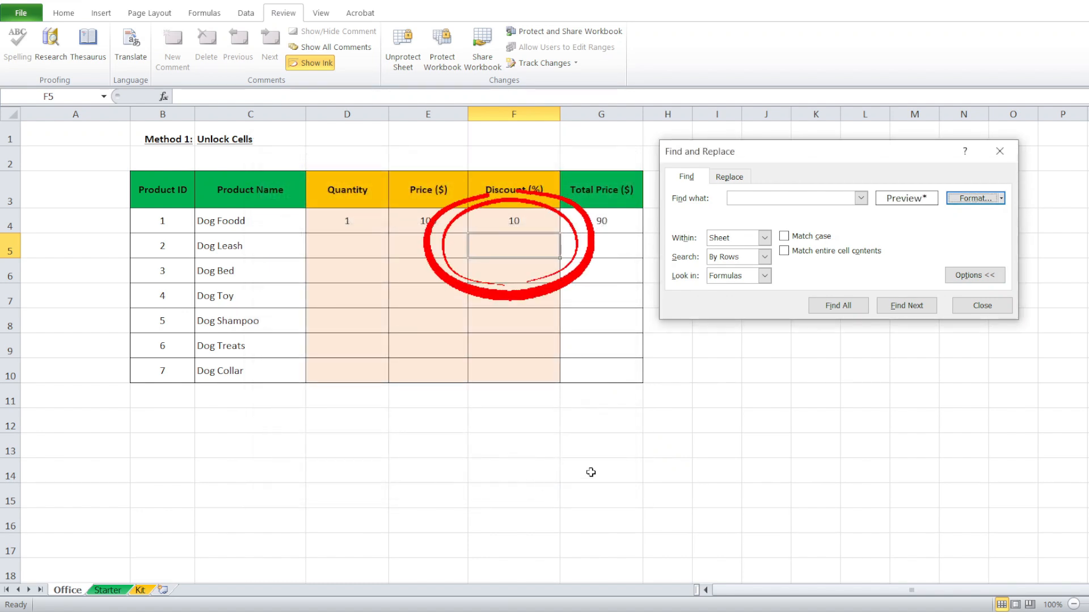
Step through the matches, then find all 21 unlocked cells and select them as D4:F10.
{"action": "left_click", "coordinate": [910, 312]}
{"action": "left_click", "coordinate": [910, 312]}
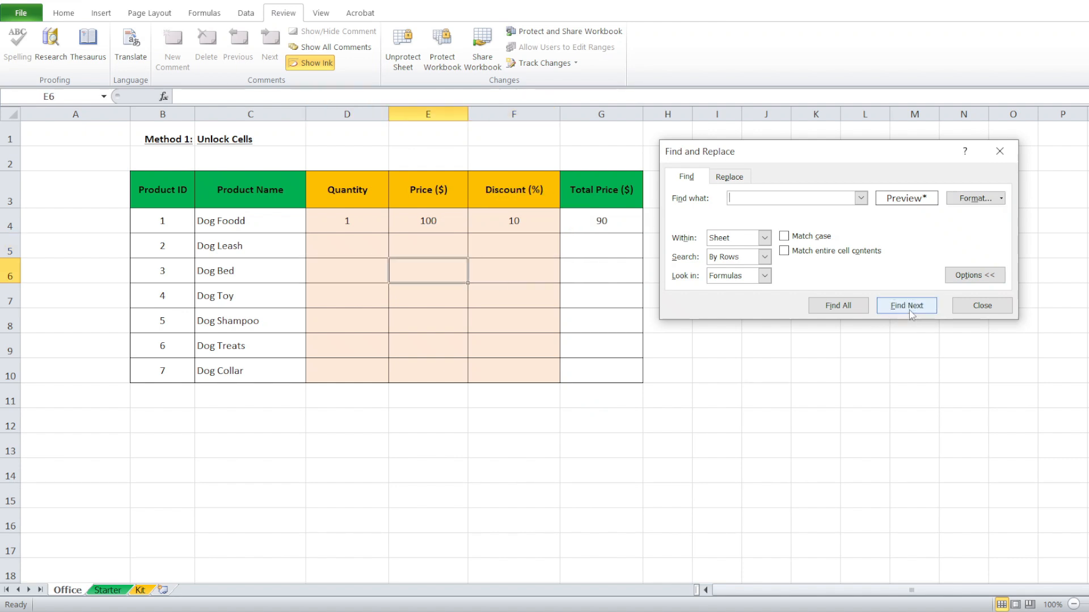
{"action": "left_click", "coordinate": [910, 313]}
{"action": "left_click", "coordinate": [910, 312]}
{"action": "left_click", "coordinate": [848, 312]}
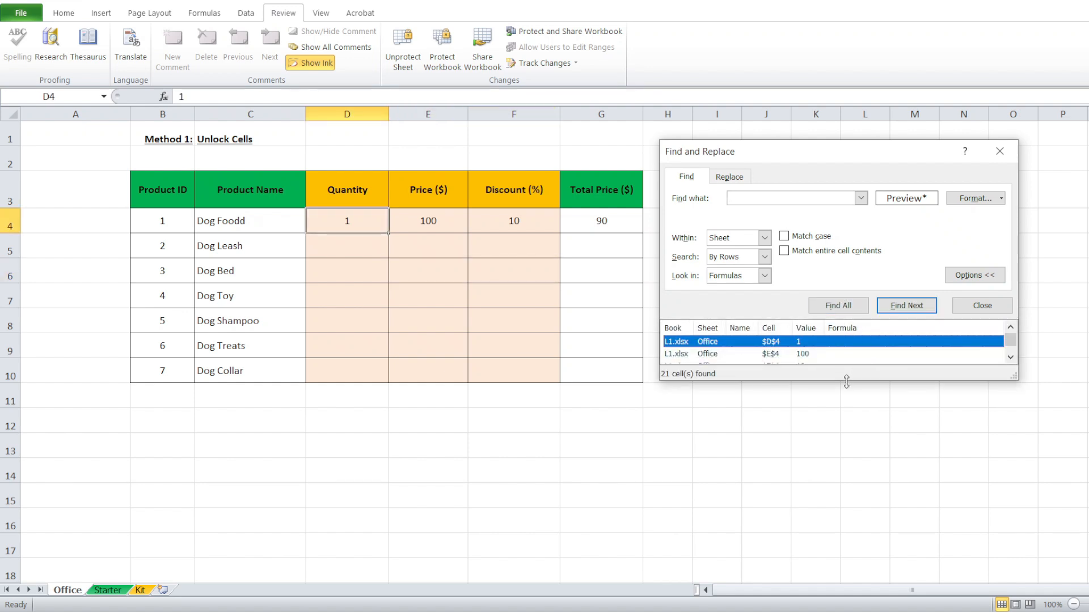
{"action": "left_click_drag", "start_coordinate": [847, 382], "coordinate": [838, 597]}
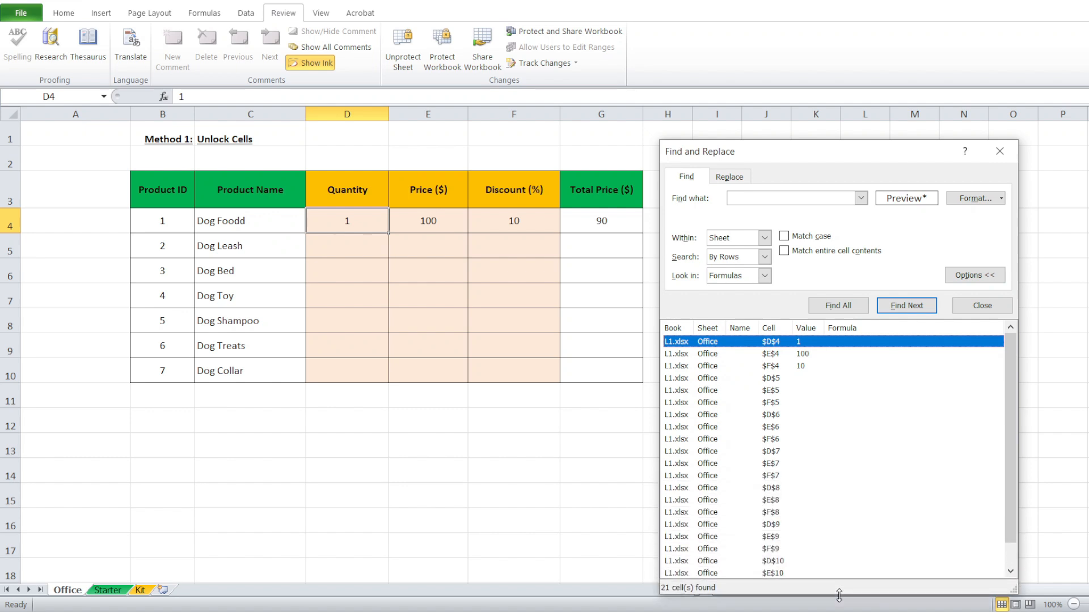
{"action": "scroll", "coordinate": [850, 471], "scroll_direction": "down", "scroll_amount": 1}
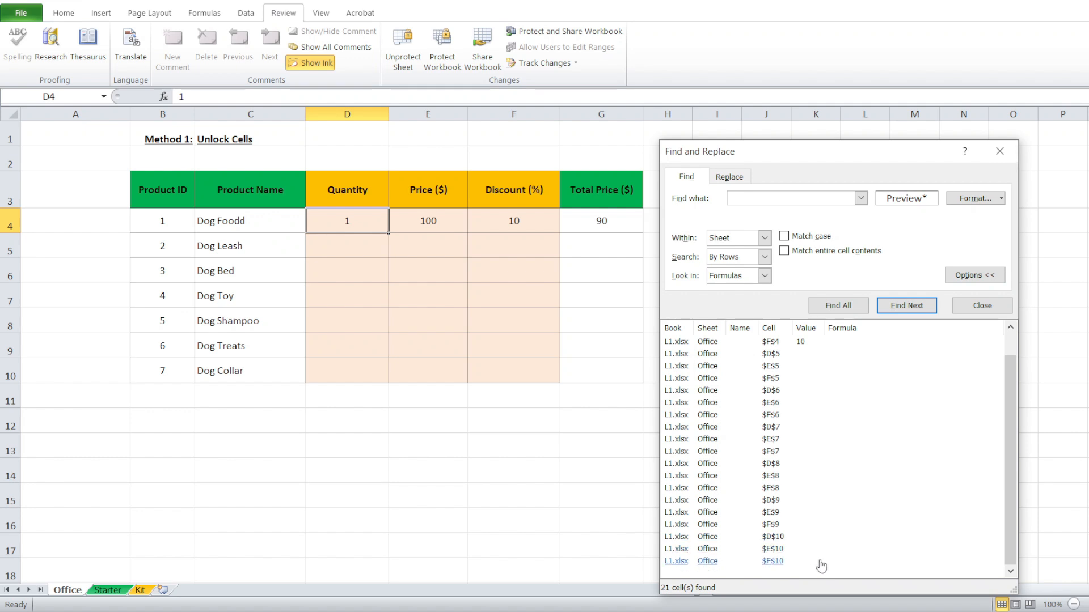
{"action": "key", "text": "ctrl+a"}
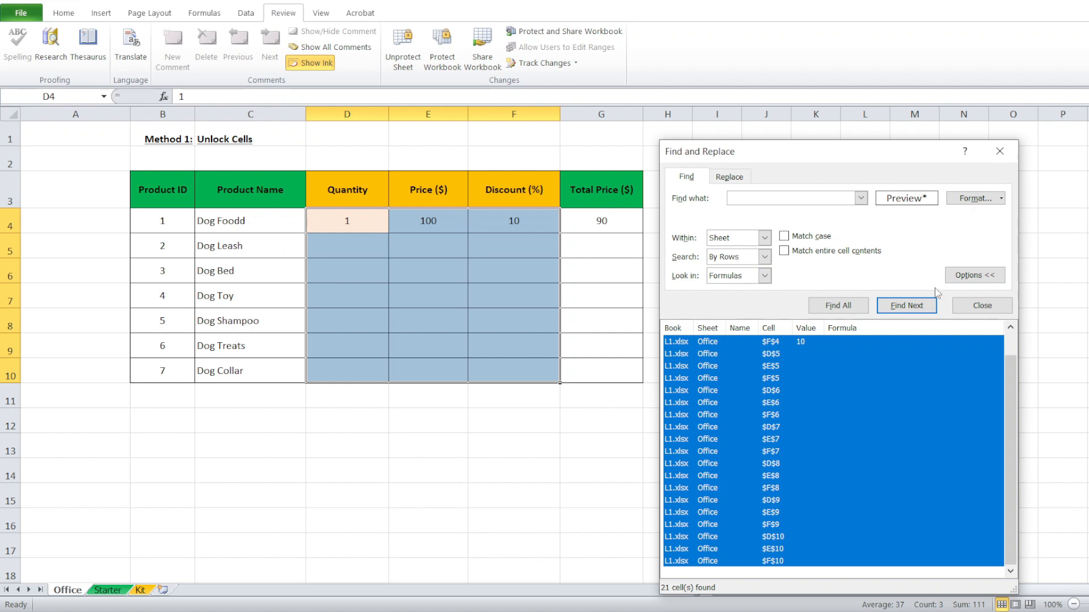
Confirm Dog Foodd is read-only, then unprotect the Office sheet with its password.
{"action": "left_click", "coordinate": [1003, 309]}
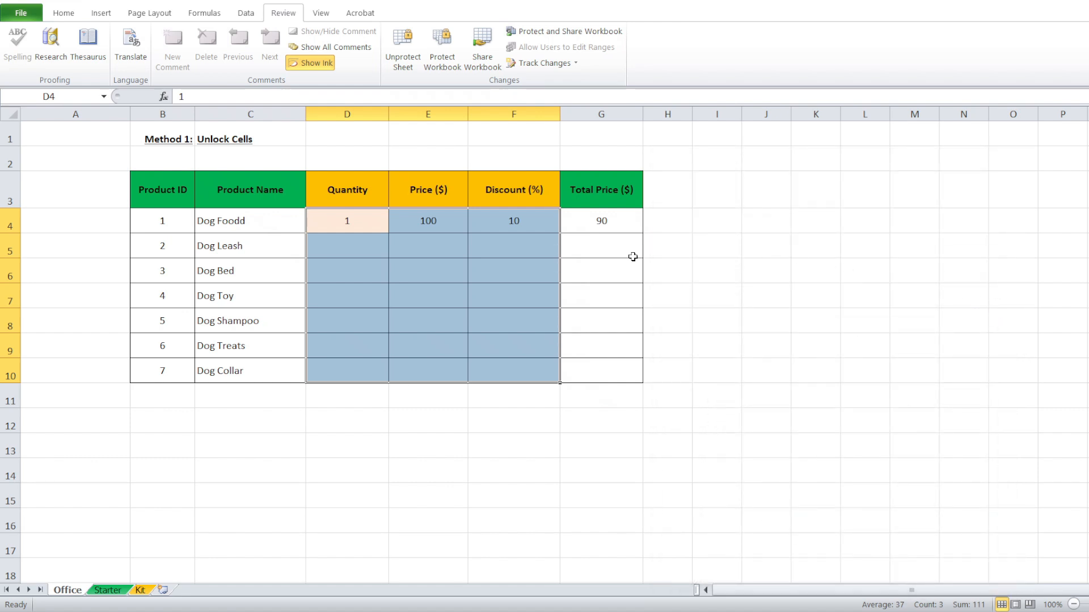
{"action": "double_click", "coordinate": [277, 229]}
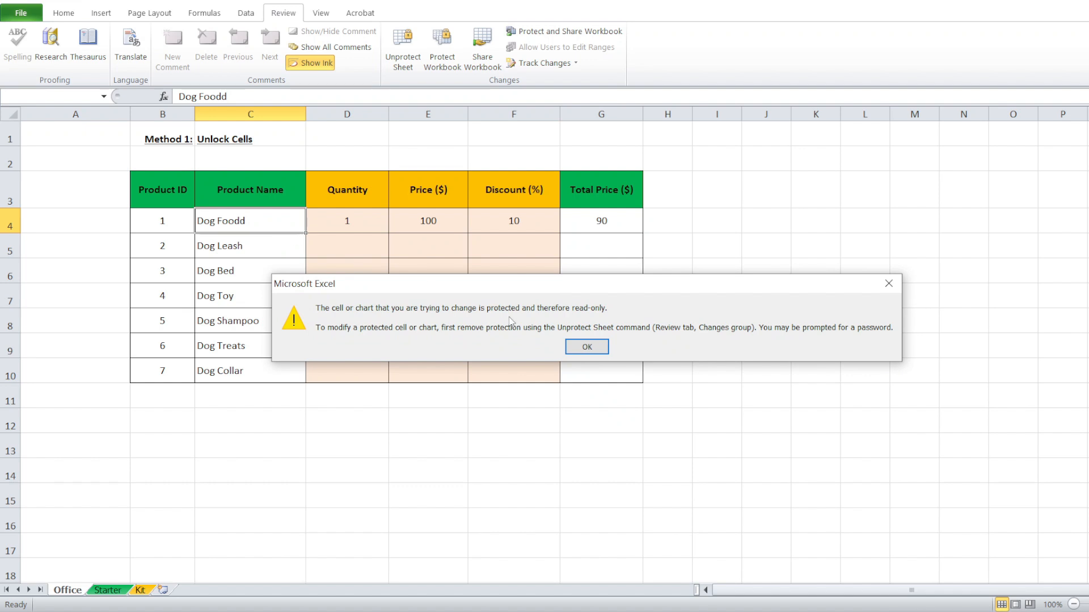
{"action": "left_click", "coordinate": [570, 348]}
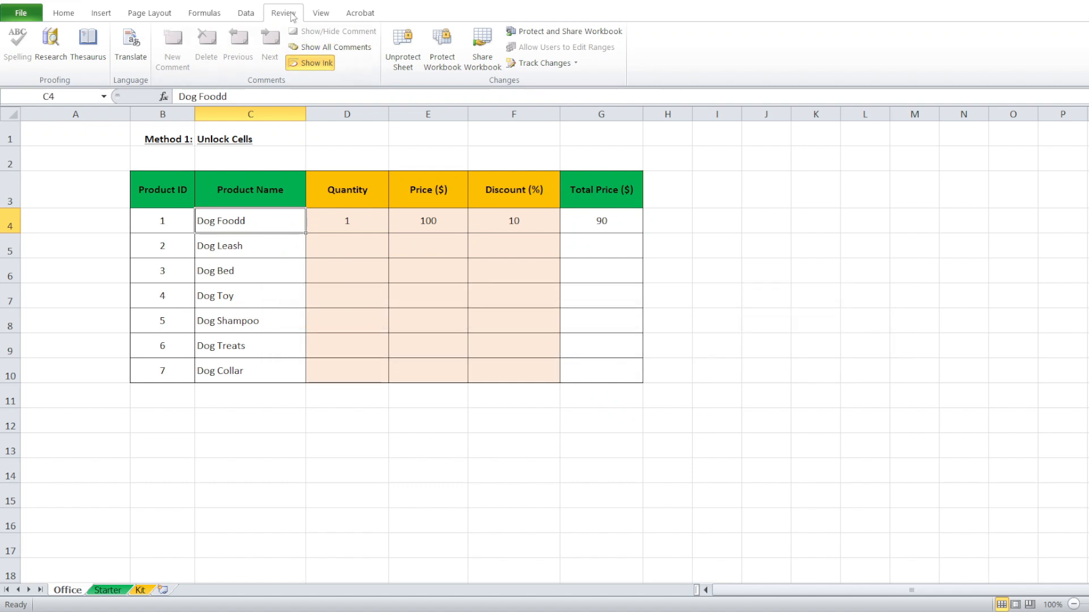
{"action": "left_click", "coordinate": [401, 48]}
{"action": "type", "text": "12"}
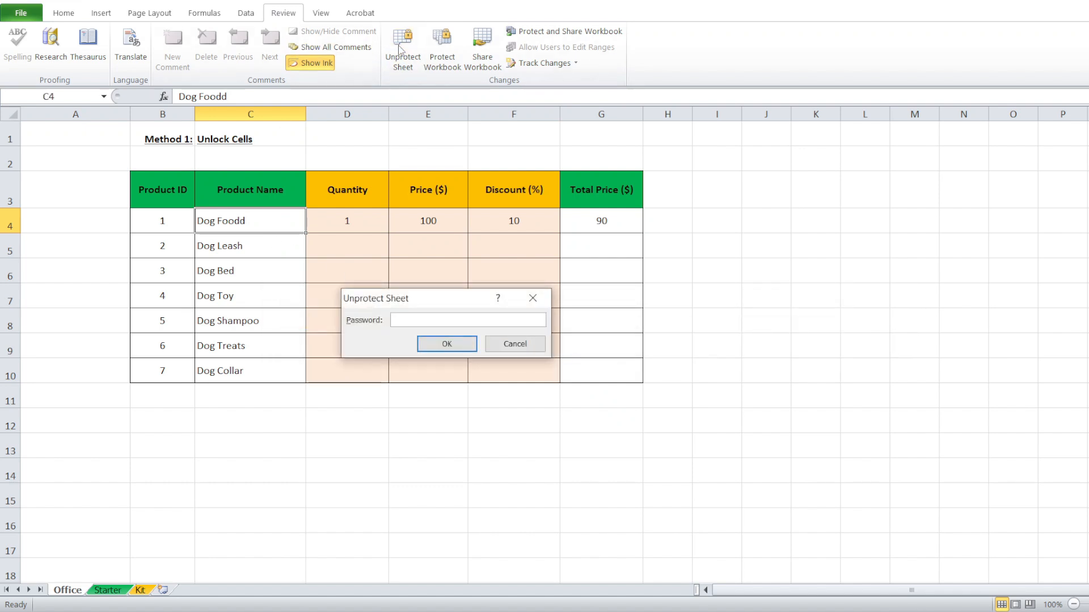
{"action": "type", "text": "3"}
{"action": "key", "text": "Return"}
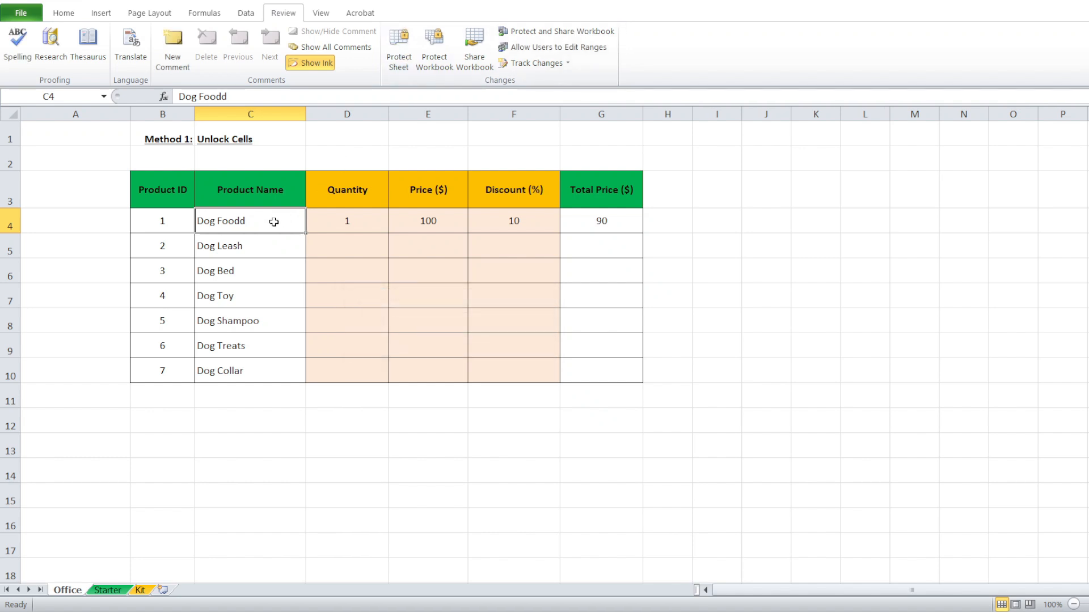
Correct the product name in C4 from Dog Foodd to Dog Food.
{"action": "double_click", "coordinate": [275, 223]}
{"action": "key", "text": "BackSpace"}
{"action": "key", "text": "Return"}
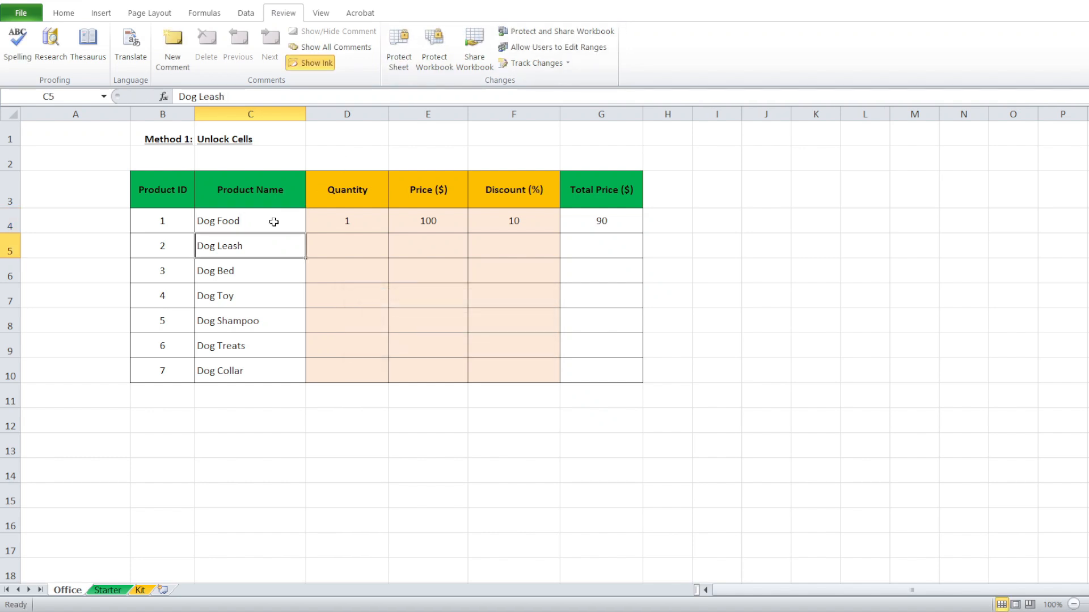
Protect the Office sheet again, entering the password twice.
{"action": "left_click", "coordinate": [397, 54]}
{"action": "type", "text": "123"}
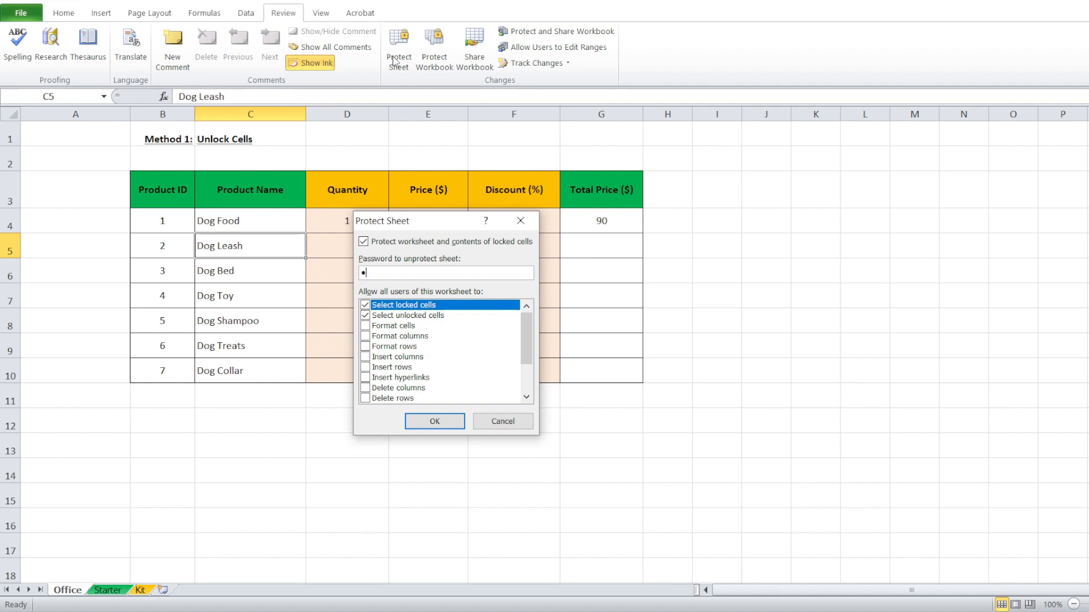
{"action": "key", "text": "Return"}
{"action": "type", "text": "123"}
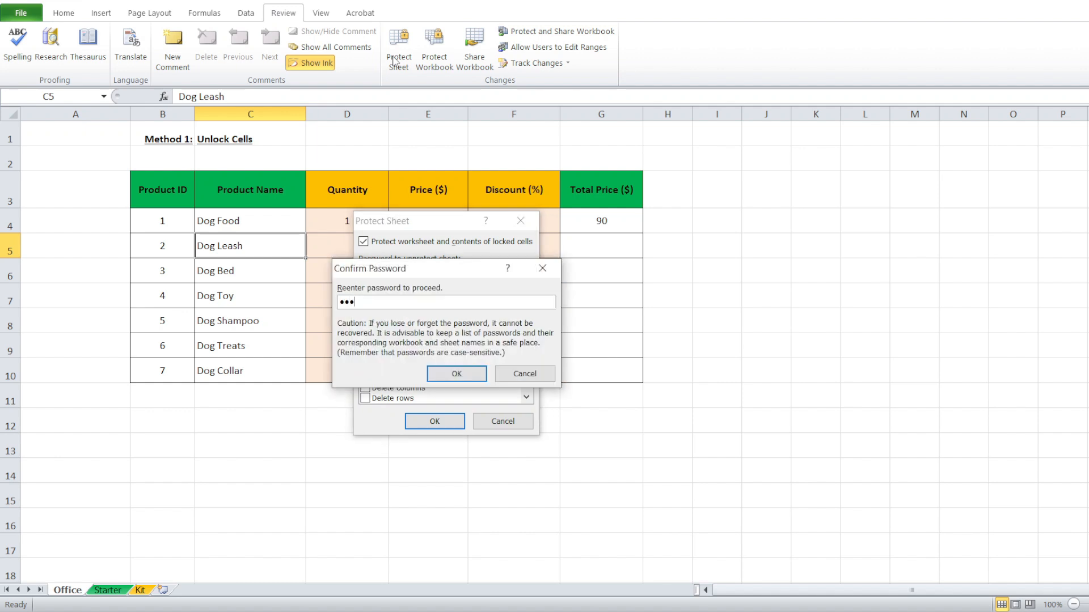
{"action": "key", "text": "Return"}
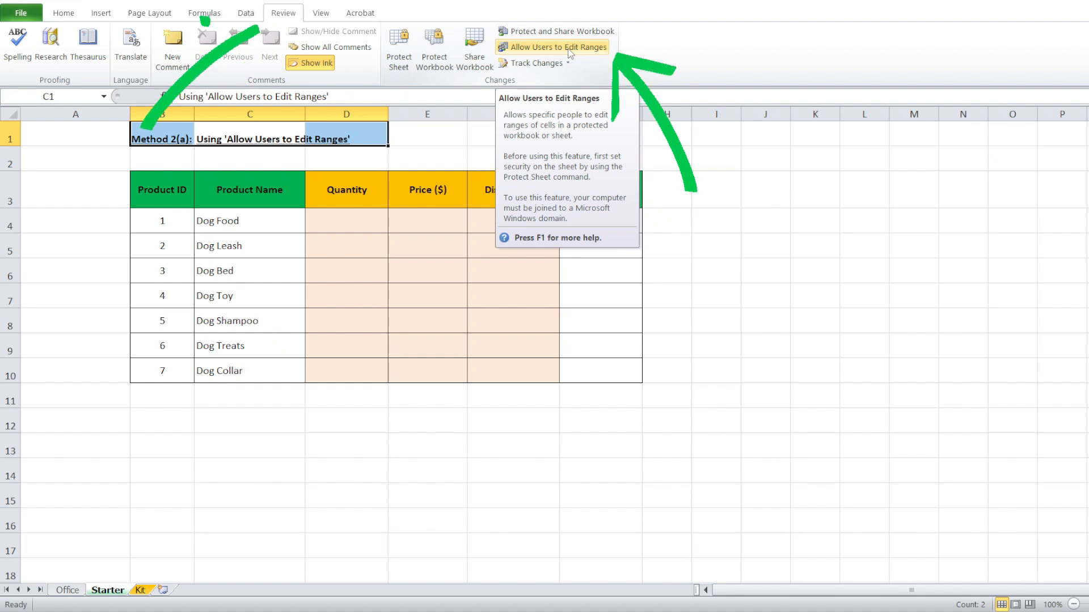
Add an editable range titled 'Quantity to Discount' that refers to cells D4:F10.
{"action": "left_click", "coordinate": [569, 50]}
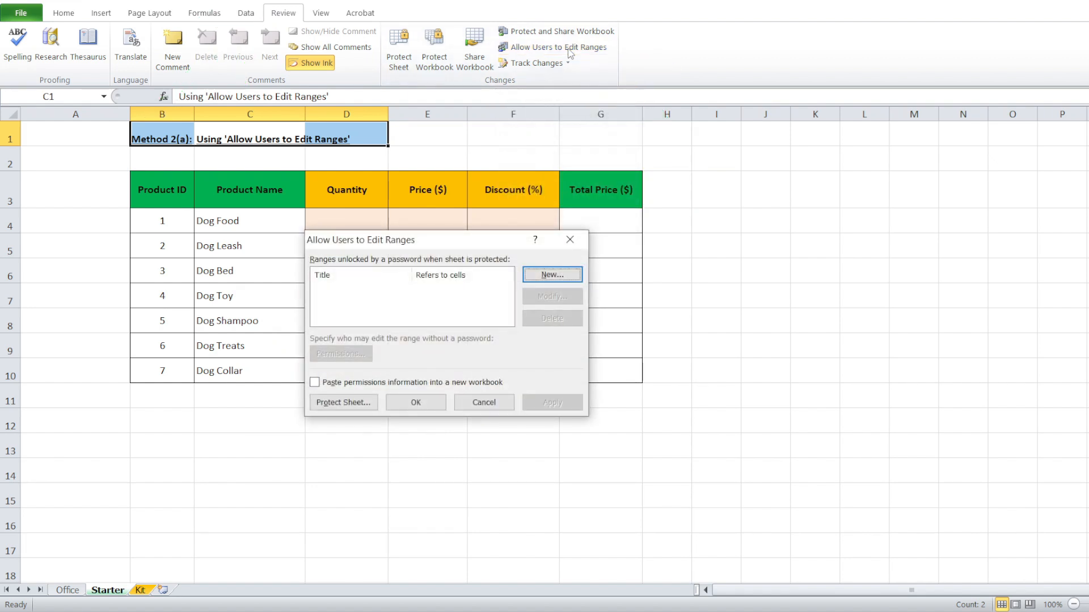
{"action": "left_click", "coordinate": [549, 278]}
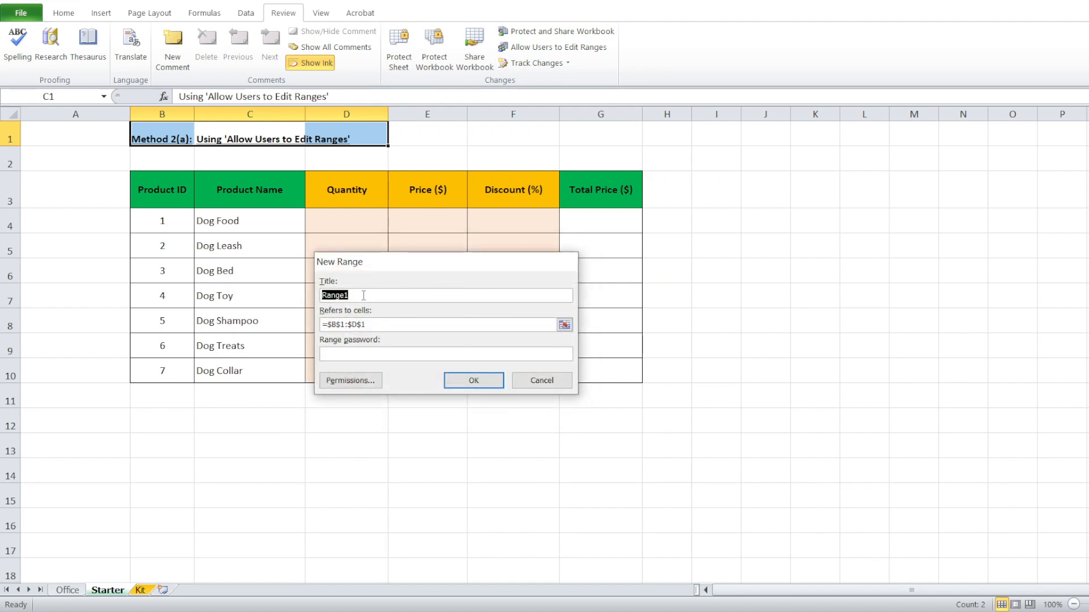
{"action": "type", "text": "Quantity to Discount"}
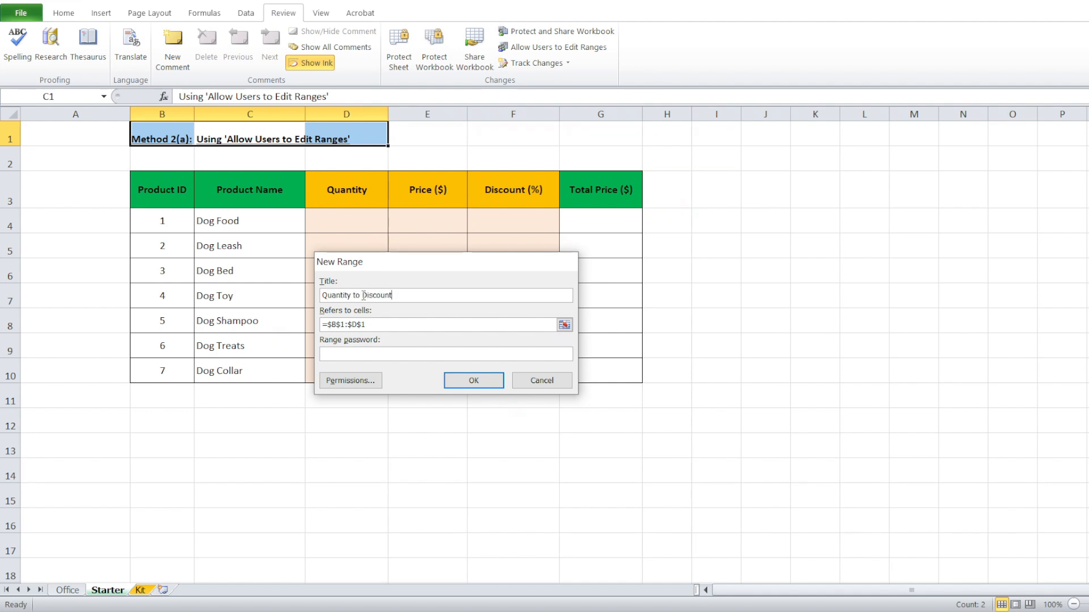
{"action": "left_click", "coordinate": [565, 325]}
{"action": "left_click_drag", "start_coordinate": [350, 220], "coordinate": [506, 369]}
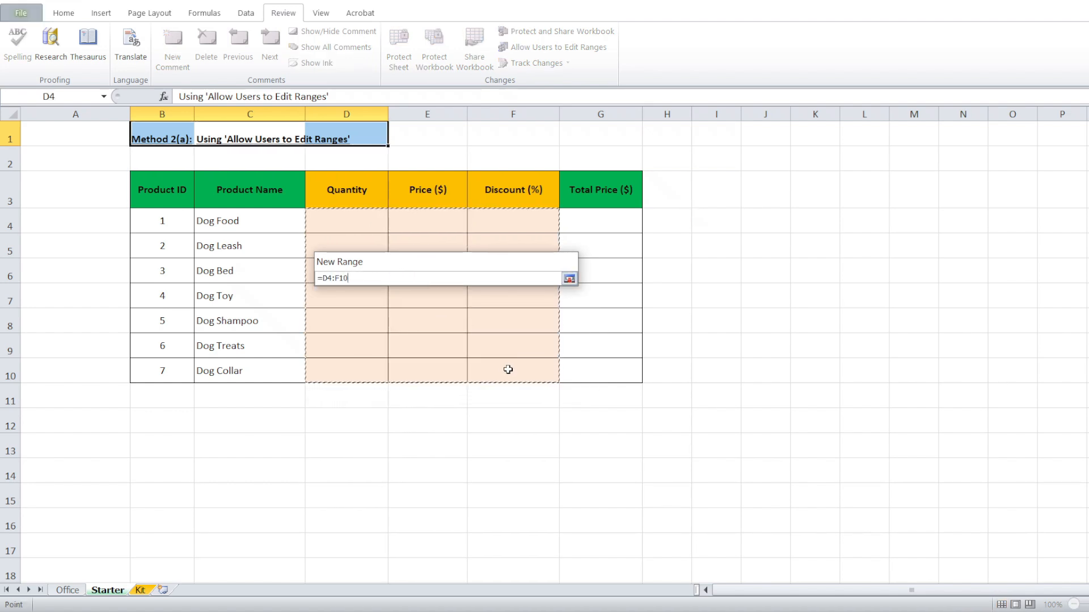
{"action": "key", "text": "Return"}
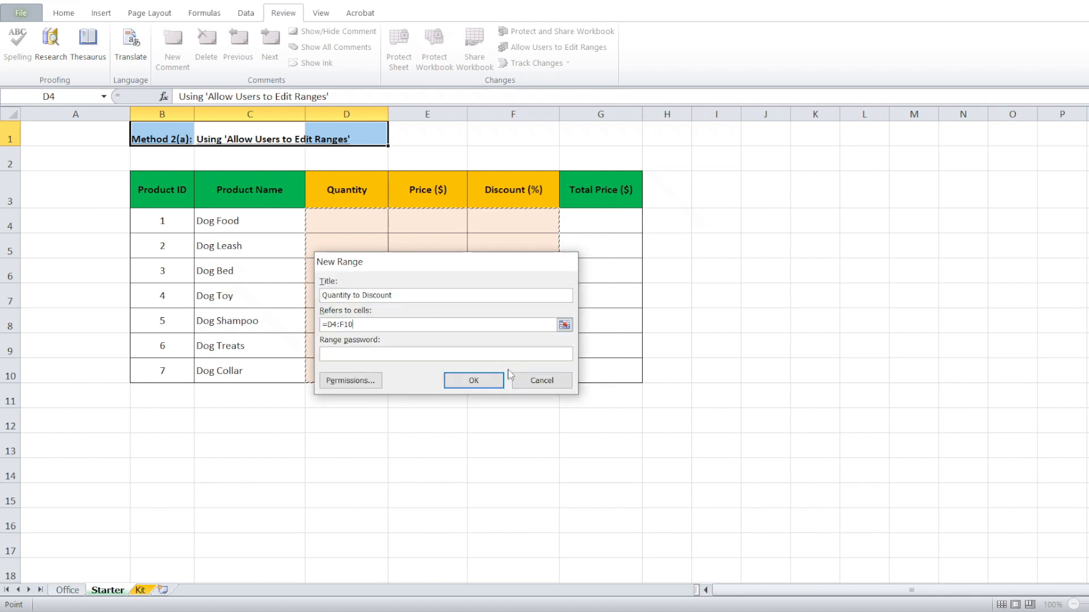
{"action": "left_click", "coordinate": [478, 385]}
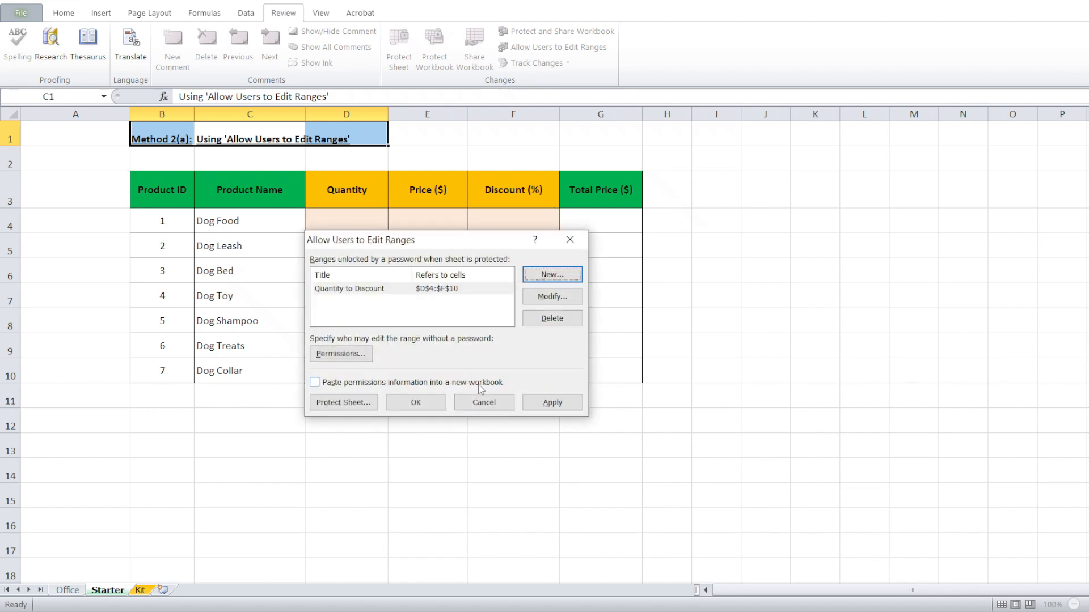
Protect the Starter sheet, entering and confirming the password.
{"action": "left_click", "coordinate": [344, 403]}
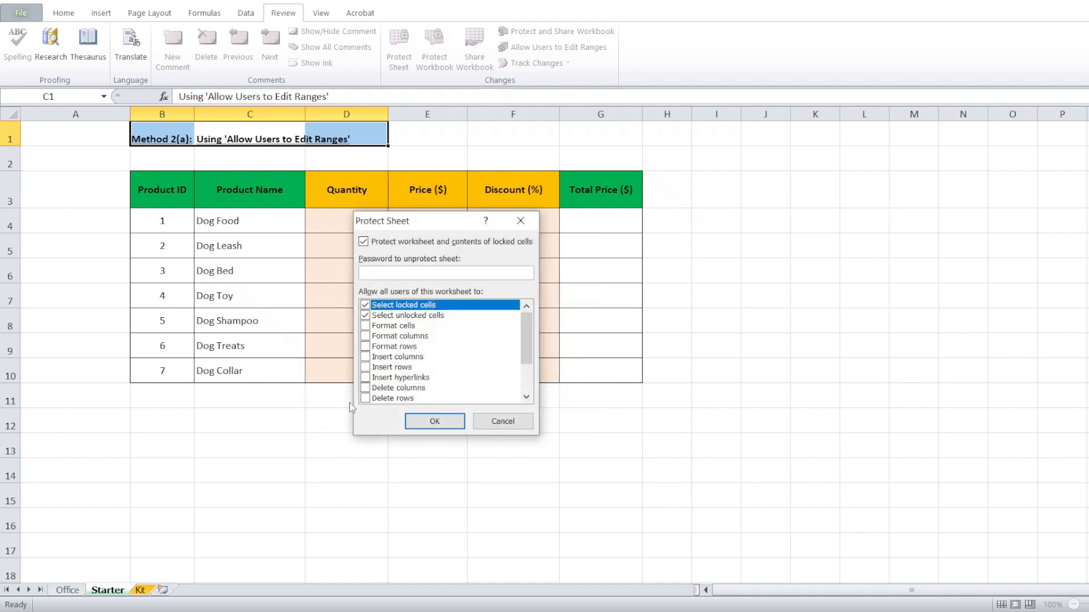
{"action": "type", "text": "123"}
{"action": "key", "text": "Return"}
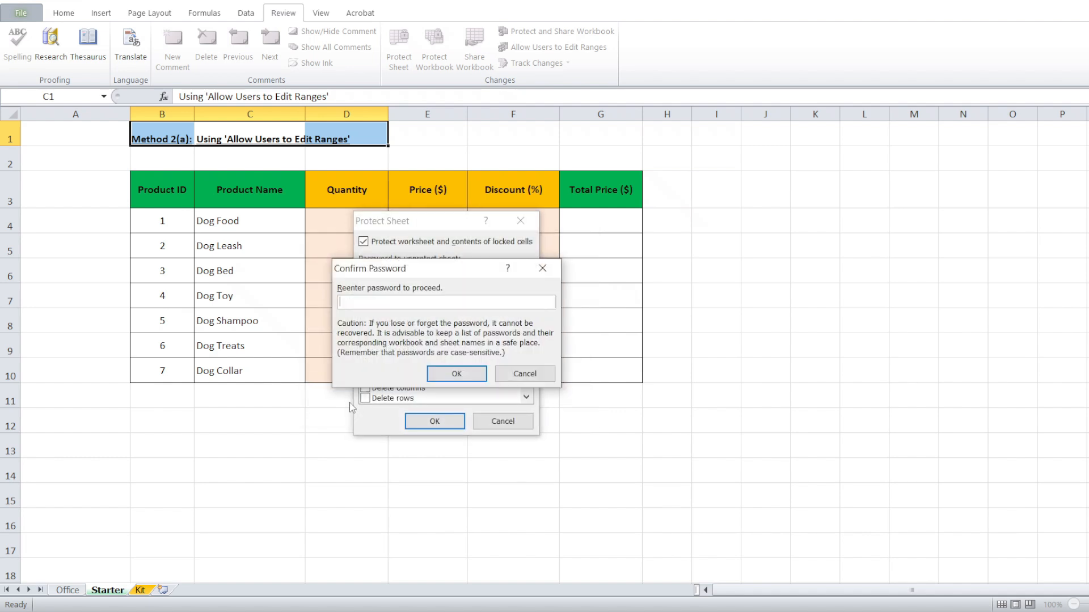
{"action": "type", "text": "123"}
{"action": "left_click", "coordinate": [457, 375]}
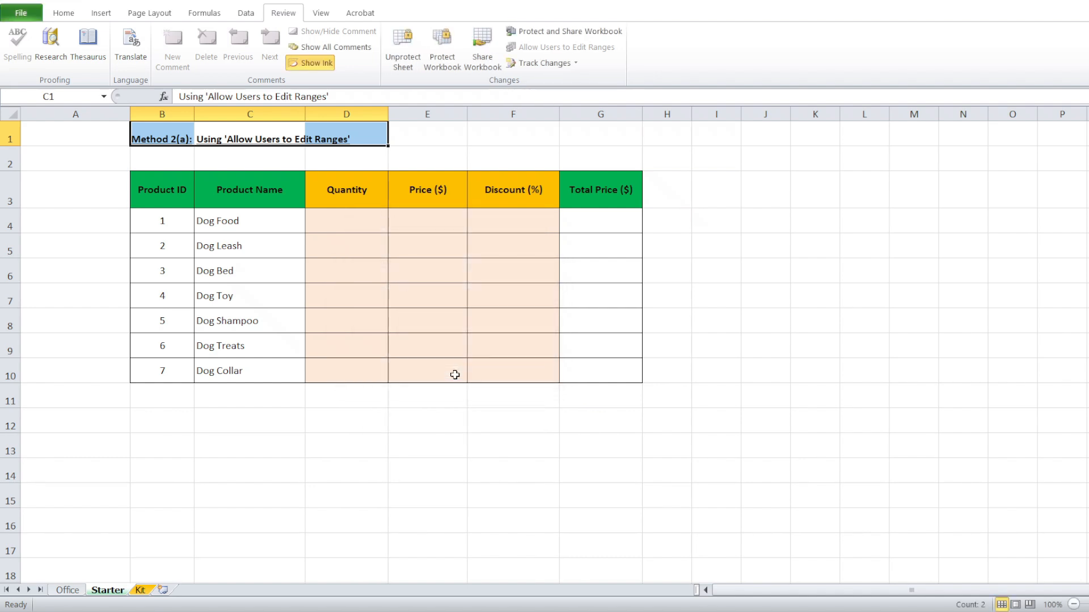
Check that the Dog Food name, Quantity header and a Total Price cell are read-only.
{"action": "double_click", "coordinate": [277, 230]}
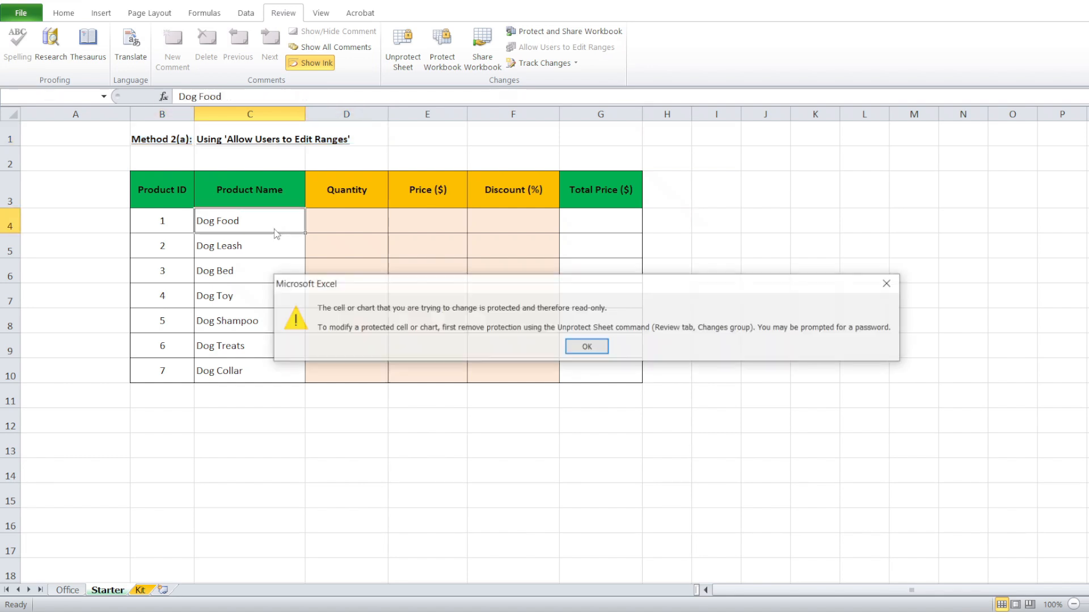
{"action": "left_click", "coordinate": [598, 348]}
{"action": "double_click", "coordinate": [366, 200]}
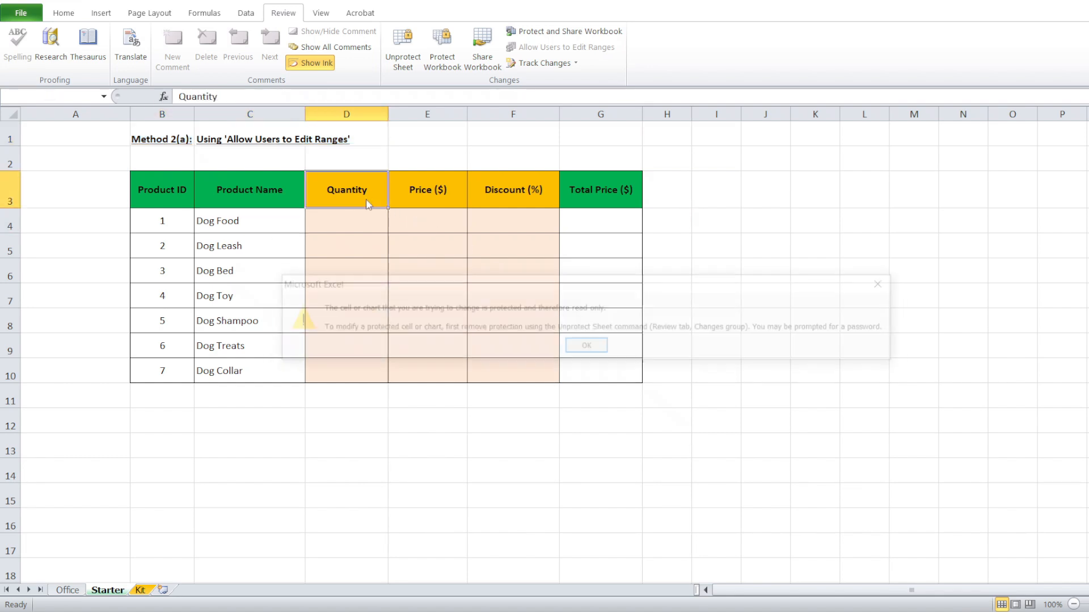
{"action": "left_click", "coordinate": [588, 348]}
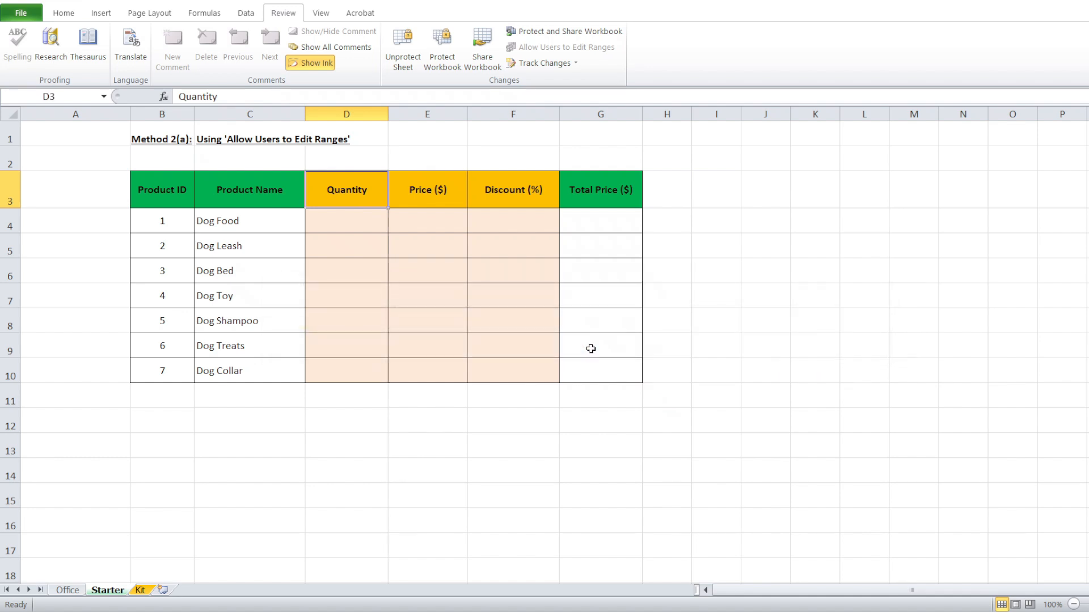
{"action": "left_click", "coordinate": [593, 296]}
{"action": "left_click", "coordinate": [588, 345]}
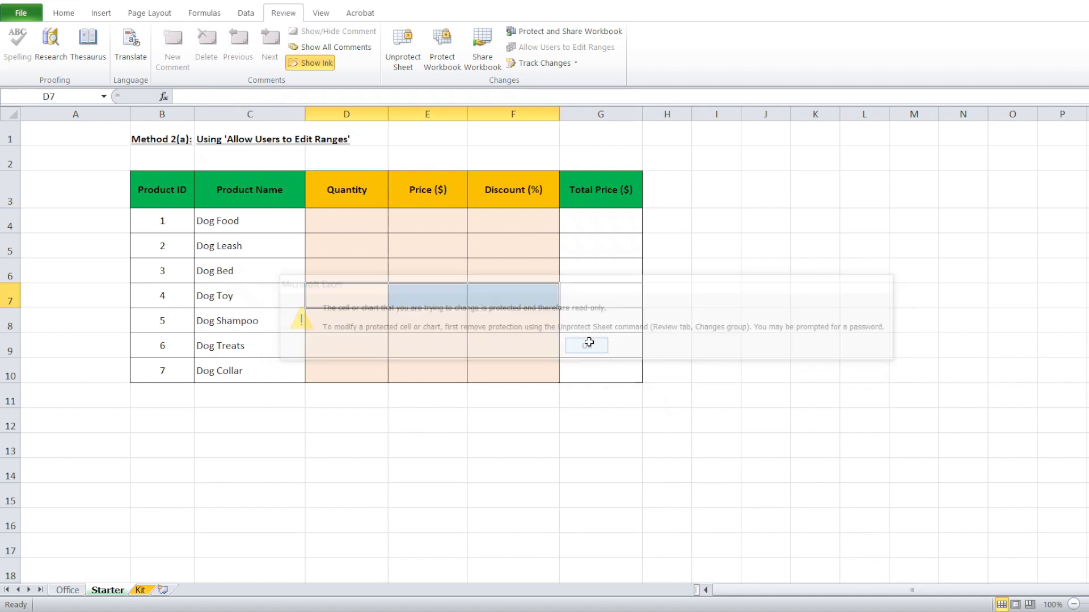
Enter Quantity 1, Price 100 and Discount 10 for Dog Food in D4:F4.
{"action": "double_click", "coordinate": [357, 220]}
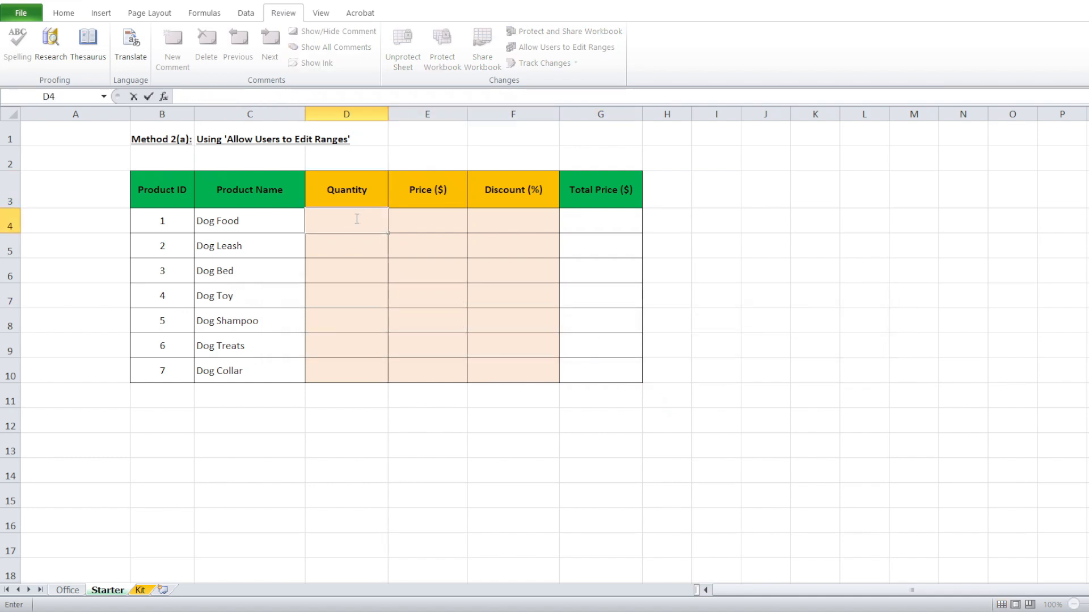
{"action": "type", "text": "1"}
{"action": "key", "text": "ctrl+Return"}
{"action": "left_click", "coordinate": [404, 216]}
{"action": "type", "text": "100"}
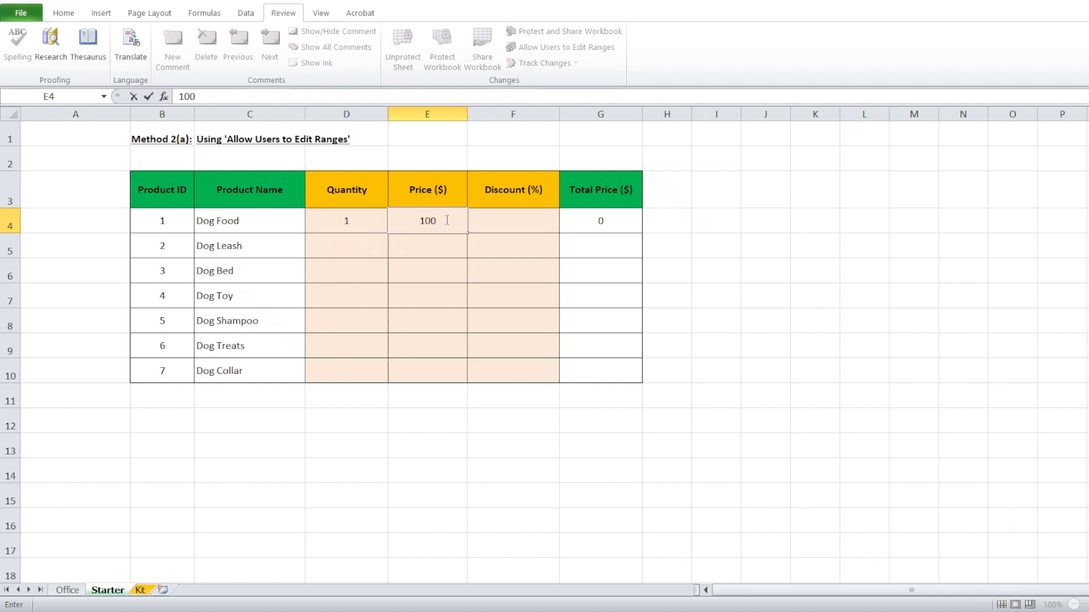
{"action": "left_click", "coordinate": [487, 222]}
{"action": "type", "text": "10"}
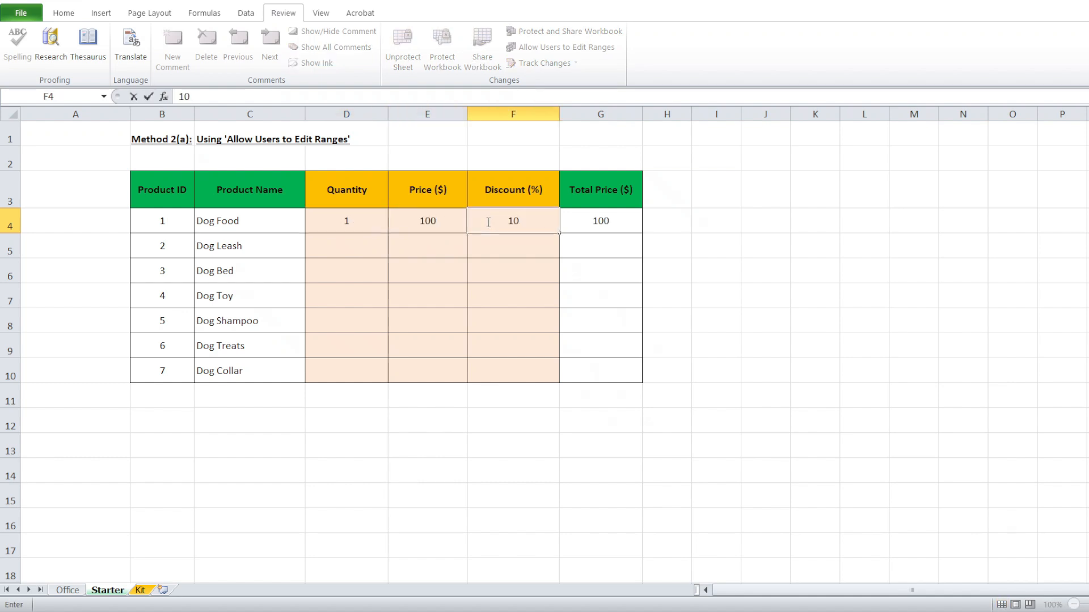
{"action": "key", "text": "Return"}
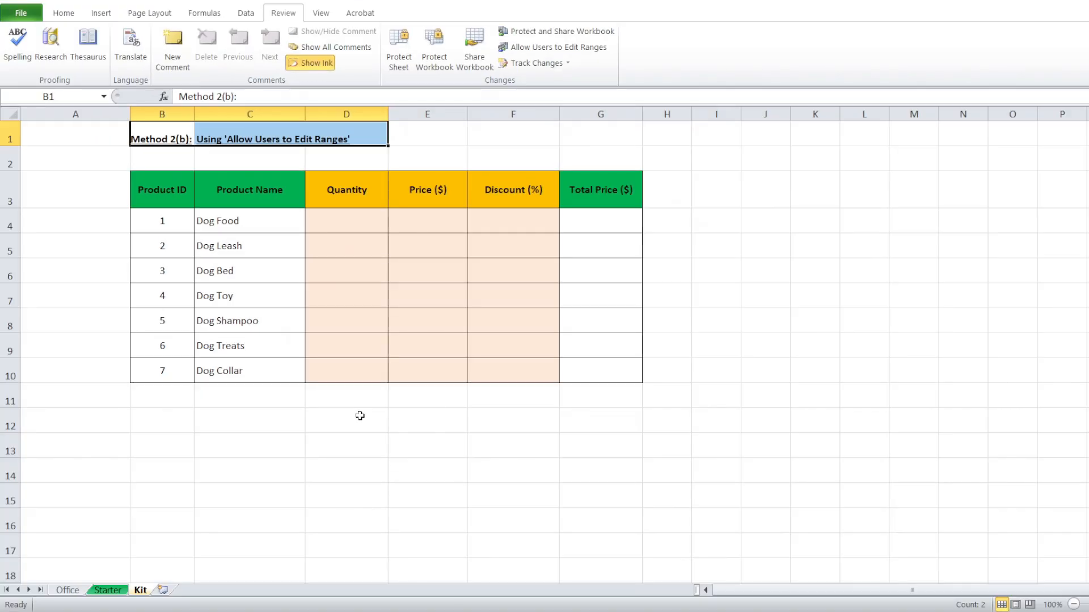
Convert B3:G10 into an Excel table and rename it from Table2 to Junior.
{"action": "left_click", "coordinate": [331, 245]}
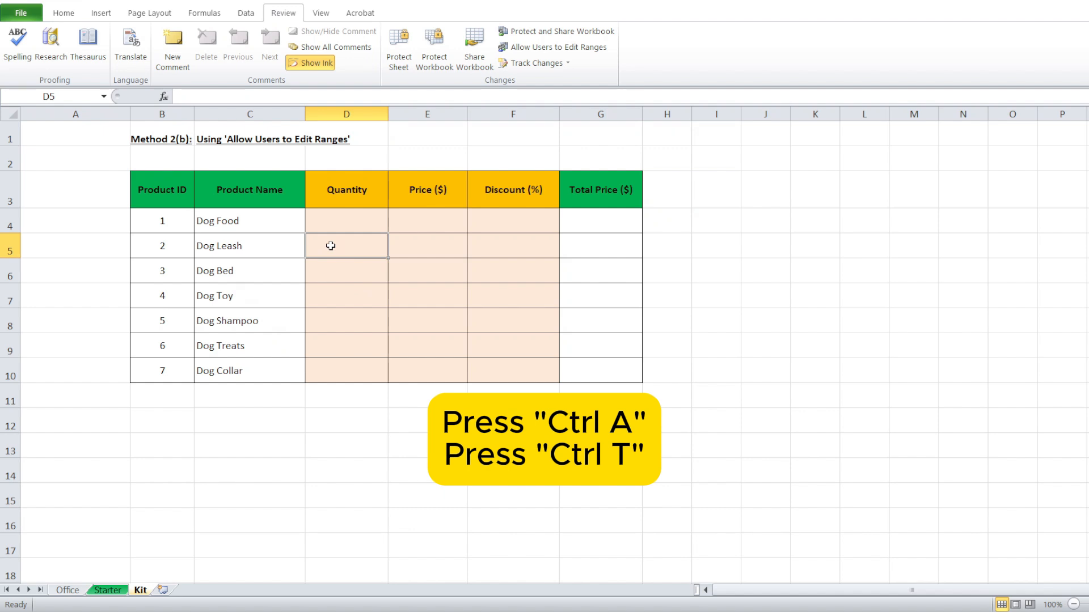
{"action": "key", "text": "ctrl+a"}
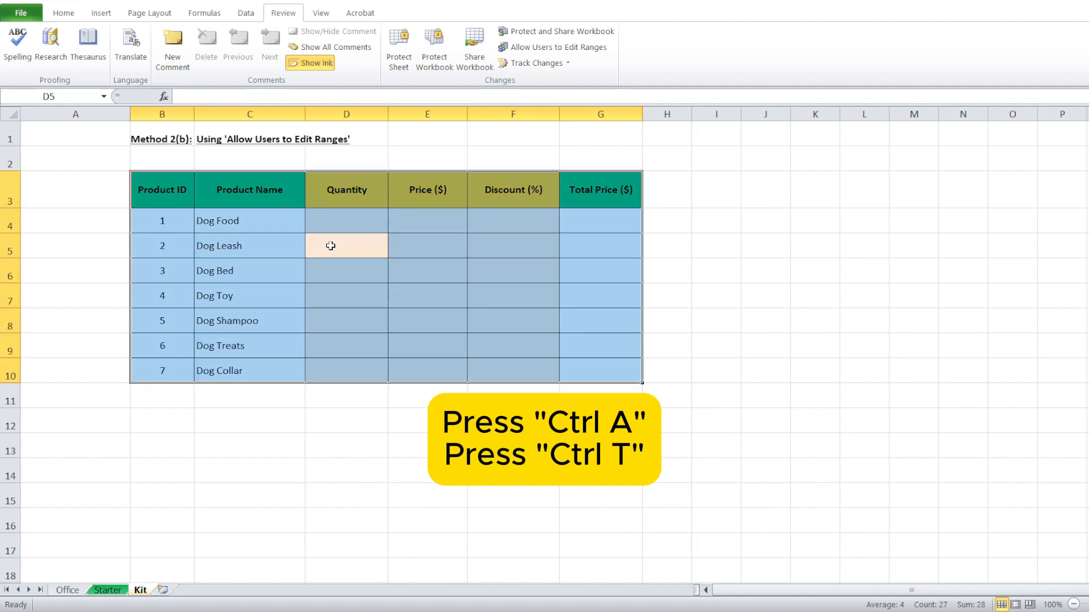
{"action": "key", "text": "ctrl+t"}
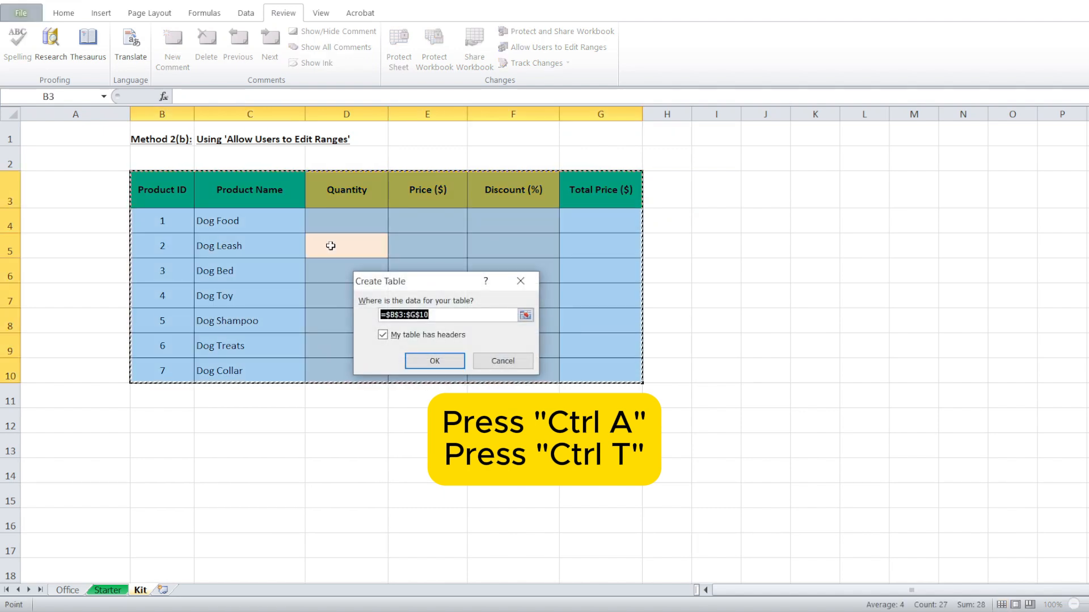
{"action": "left_click", "coordinate": [416, 360]}
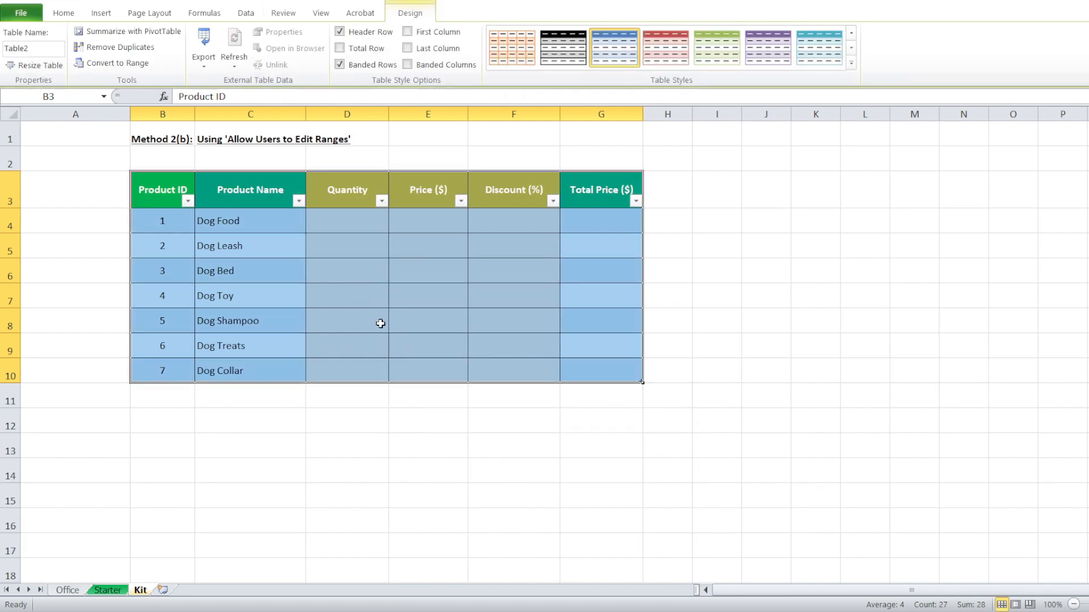
{"action": "left_click", "coordinate": [43, 50]}
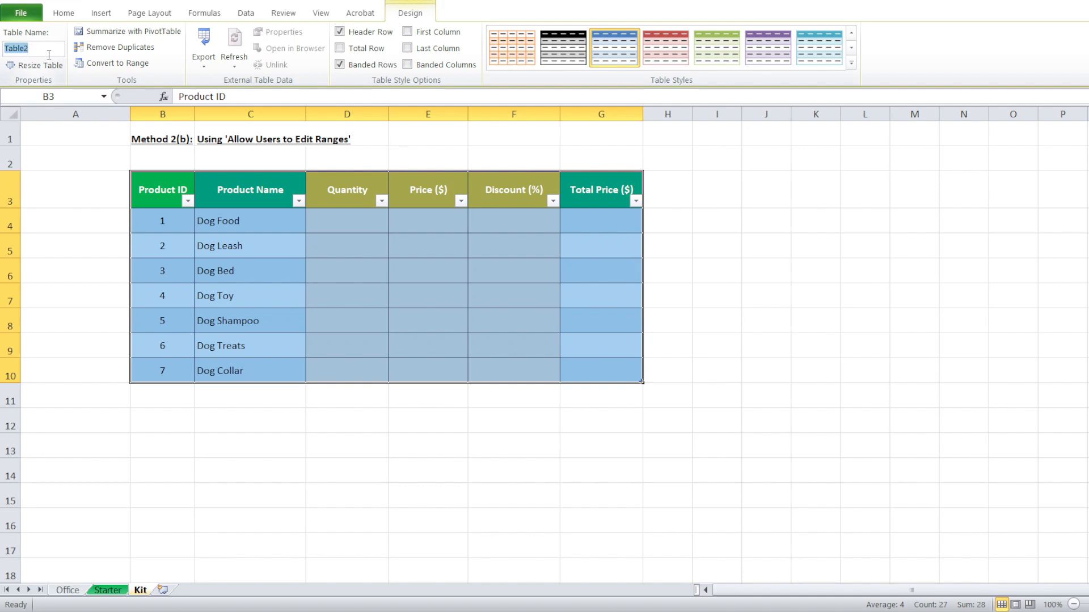
{"action": "type", "text": "Junior"}
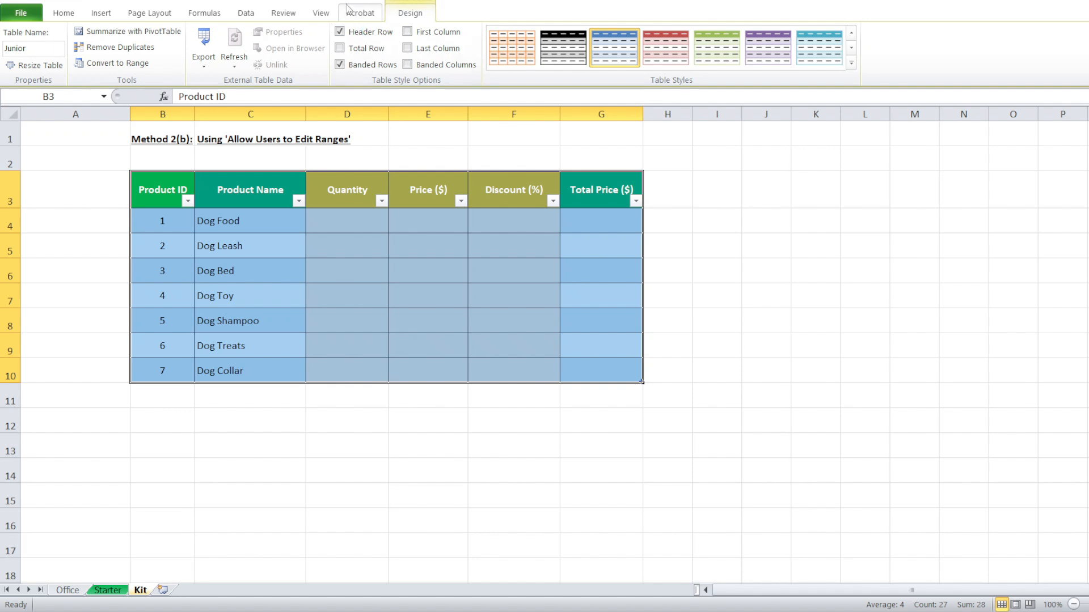
Start a new editable range titled 'Quantity to Discount'.
{"action": "left_click", "coordinate": [289, 16]}
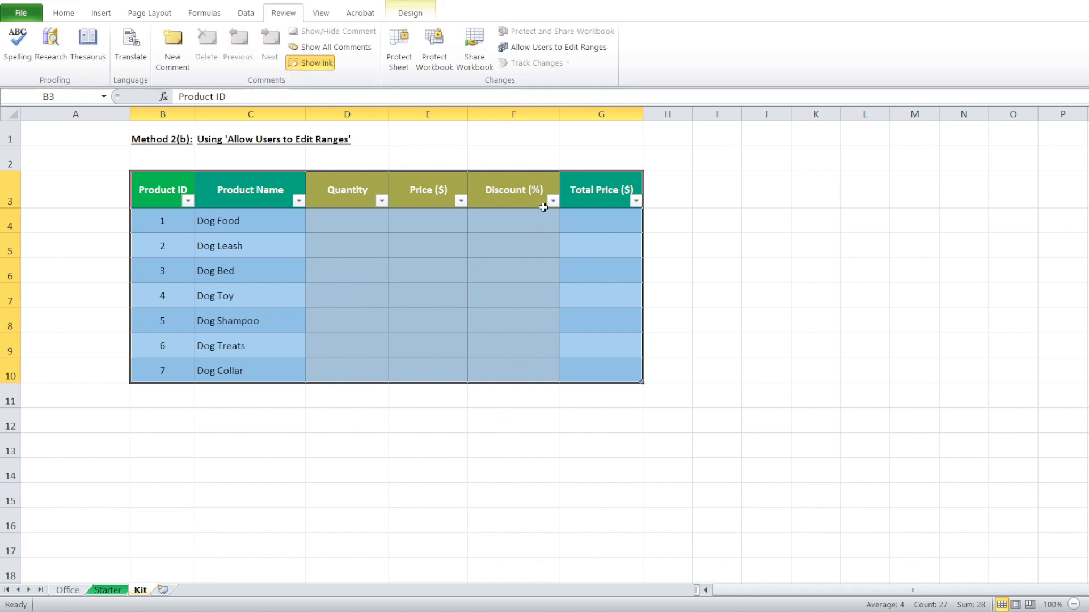
{"action": "left_click", "coordinate": [546, 49]}
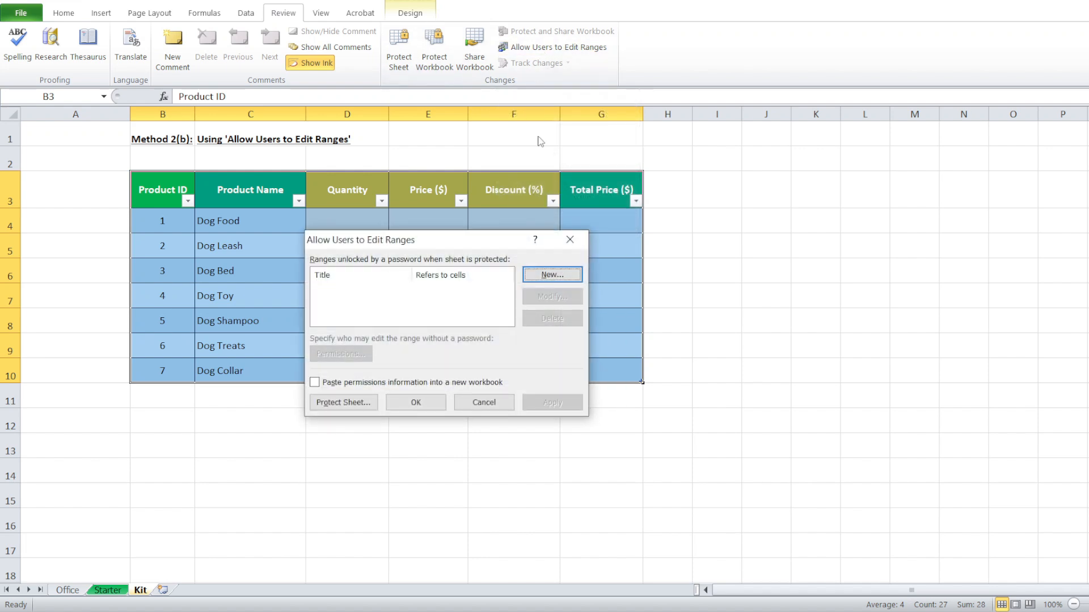
{"action": "left_click", "coordinate": [558, 276]}
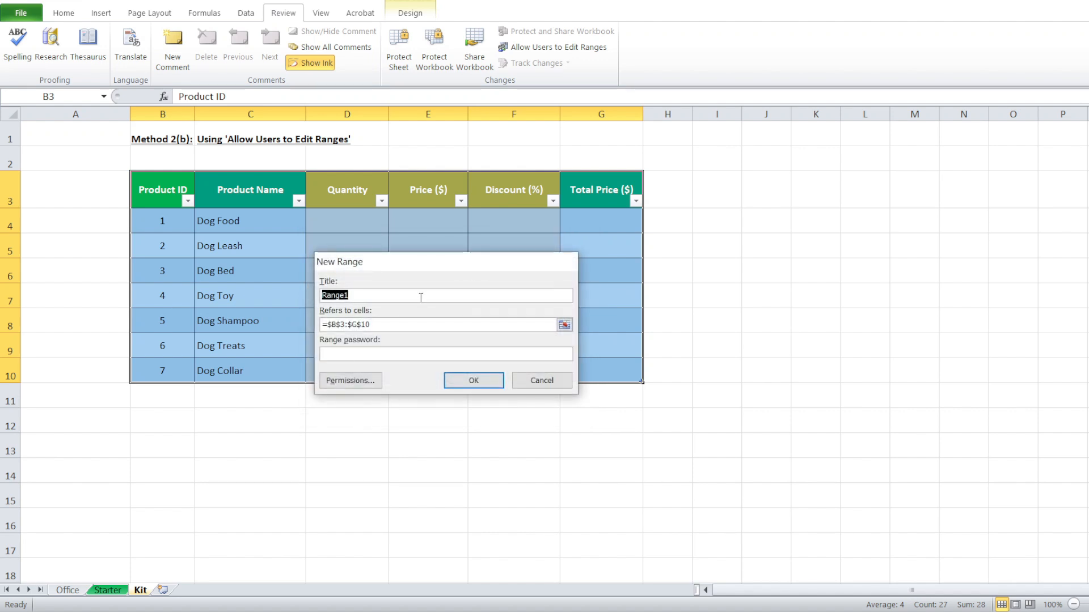
{"action": "type", "text": "Quantity to Discount"}
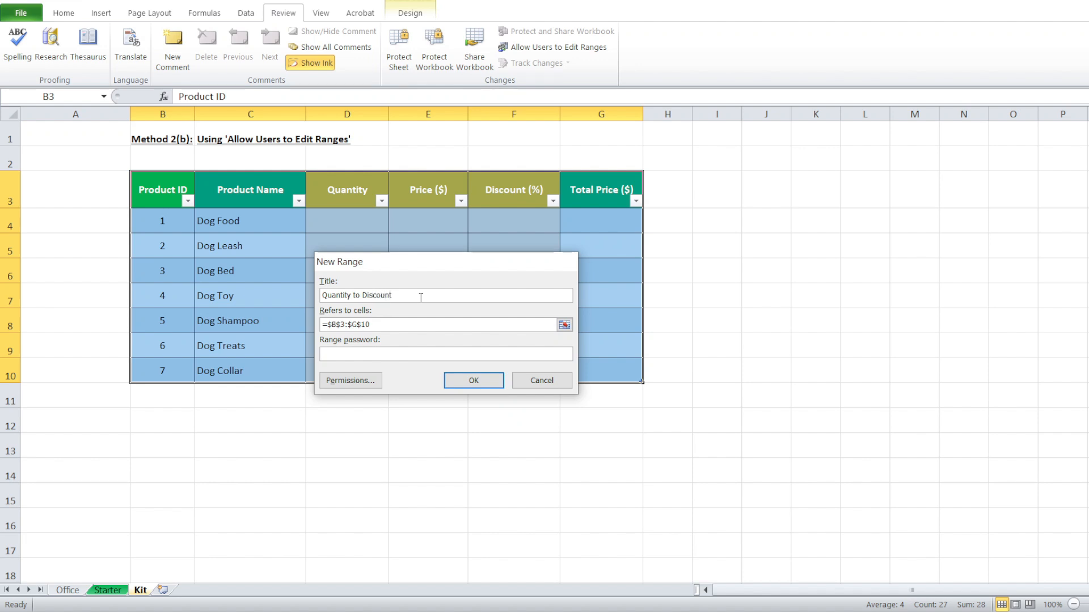
{"action": "key", "text": "Tab"}
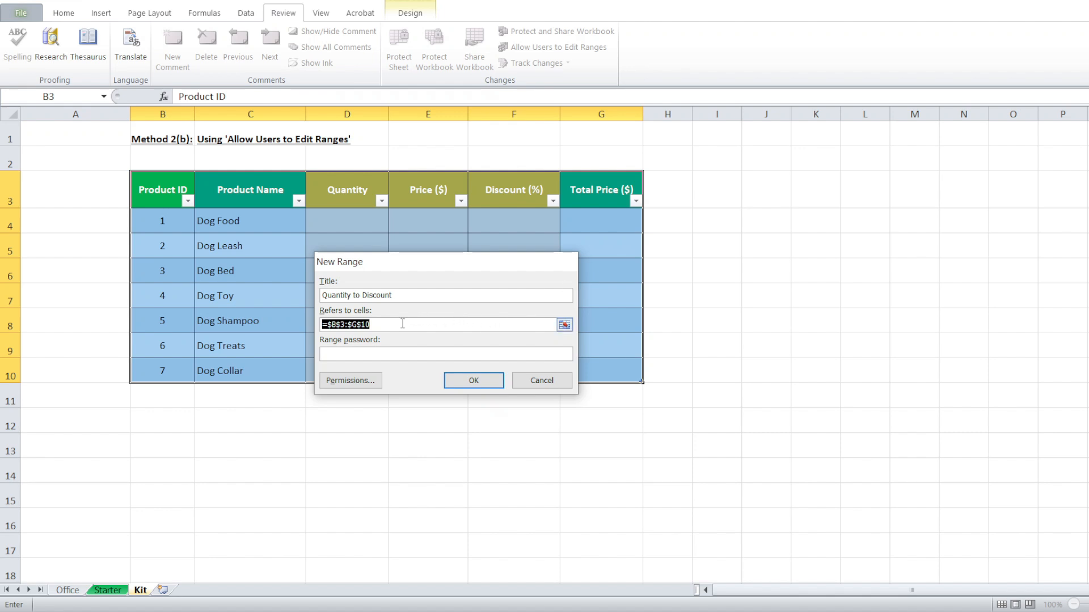
Set the range's cells to =Junior[Quantity]:Junior[Discount (%)].
{"action": "left_click_drag", "start_coordinate": [401, 324], "coordinate": [306, 325]}
{"action": "type", "text": "="}
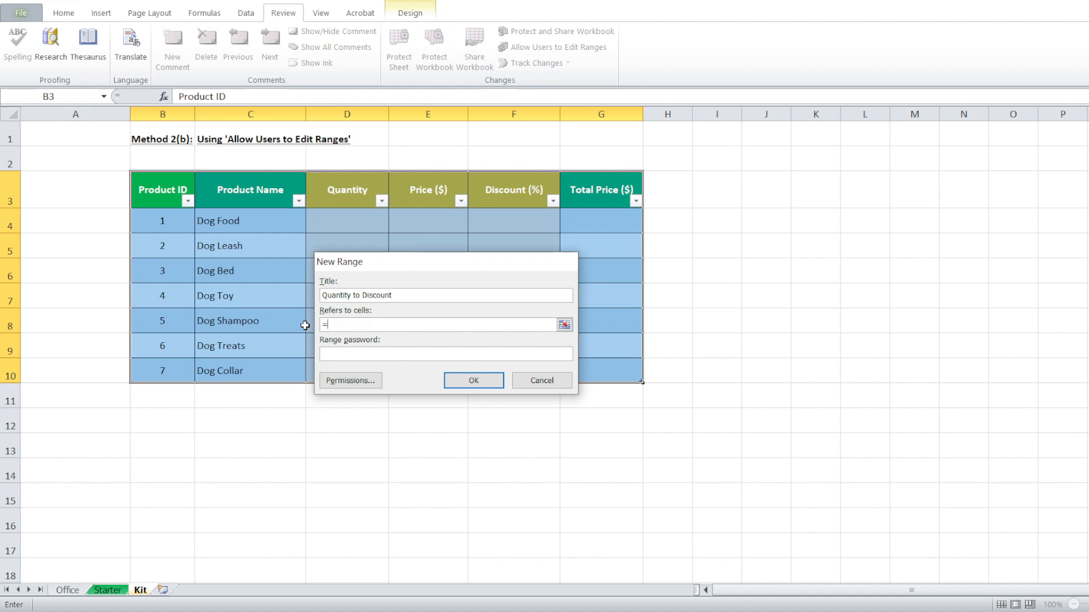
{"action": "type", "text": "Junior["}
{"action": "type", "text": "Quantity]"}
{"action": "type", "text": ":Junior["}
{"action": "type", "text": "Dis"}
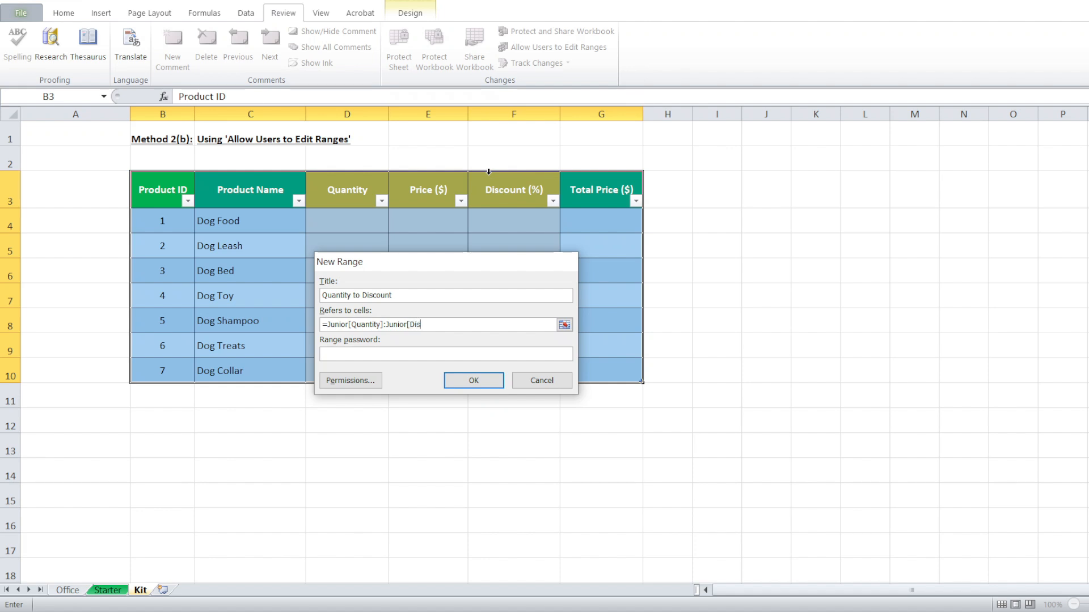
{"action": "type", "text": "count (%"}
{"action": "type", "text": "]"}
Add the Quantity to Discount range (D4:F10) and protect the Kit sheet with a confirmed password.
{"action": "left_click", "coordinate": [489, 385]}
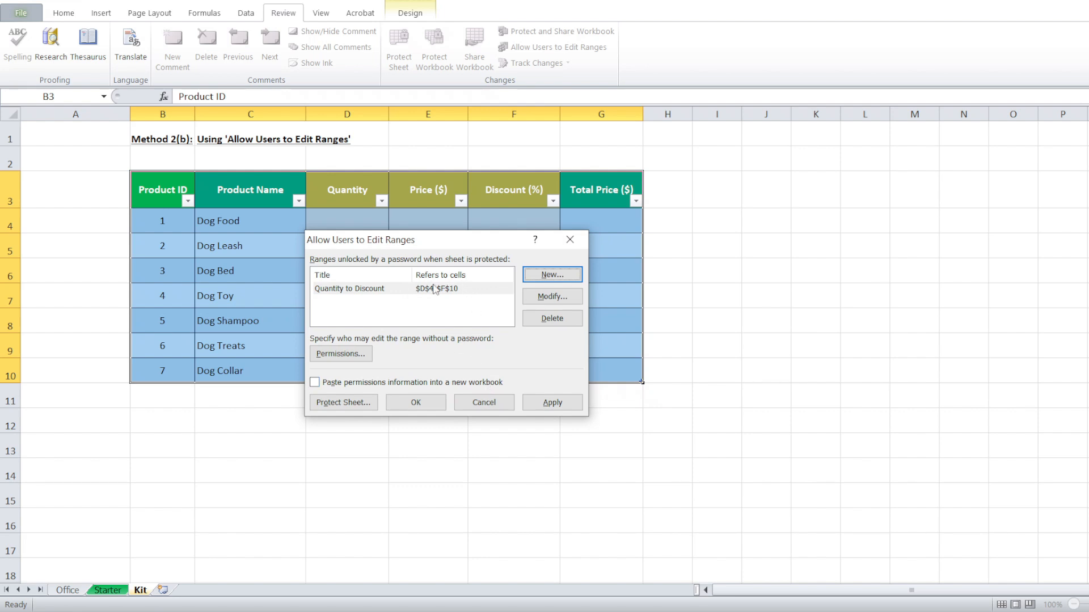
{"action": "left_click", "coordinate": [362, 407]}
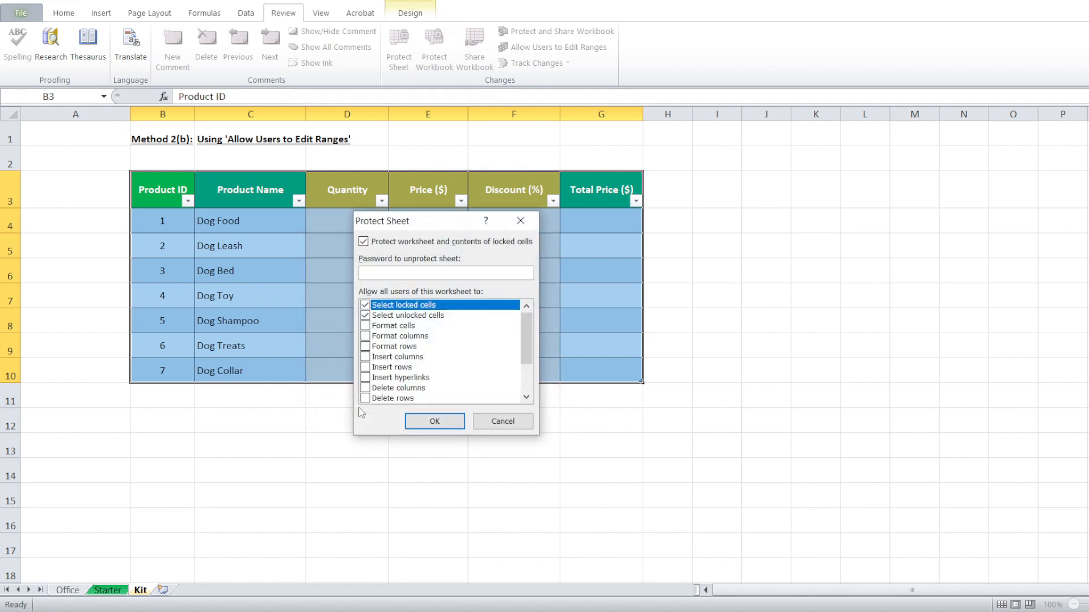
{"action": "type", "text": "123"}
{"action": "key", "text": "Return"}
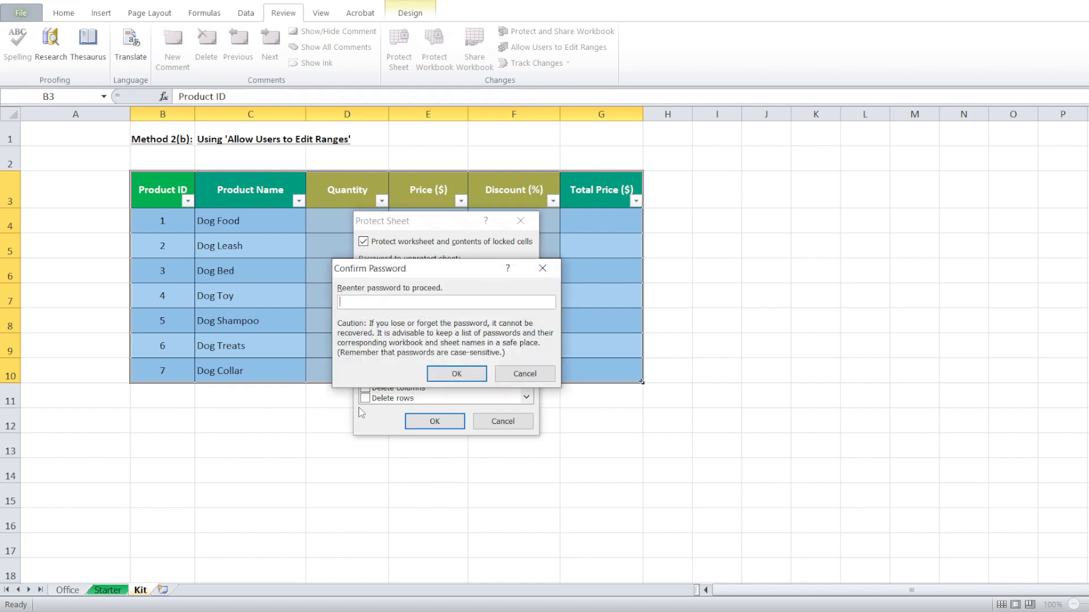
{"action": "type", "text": "123"}
{"action": "key", "text": "Return"}
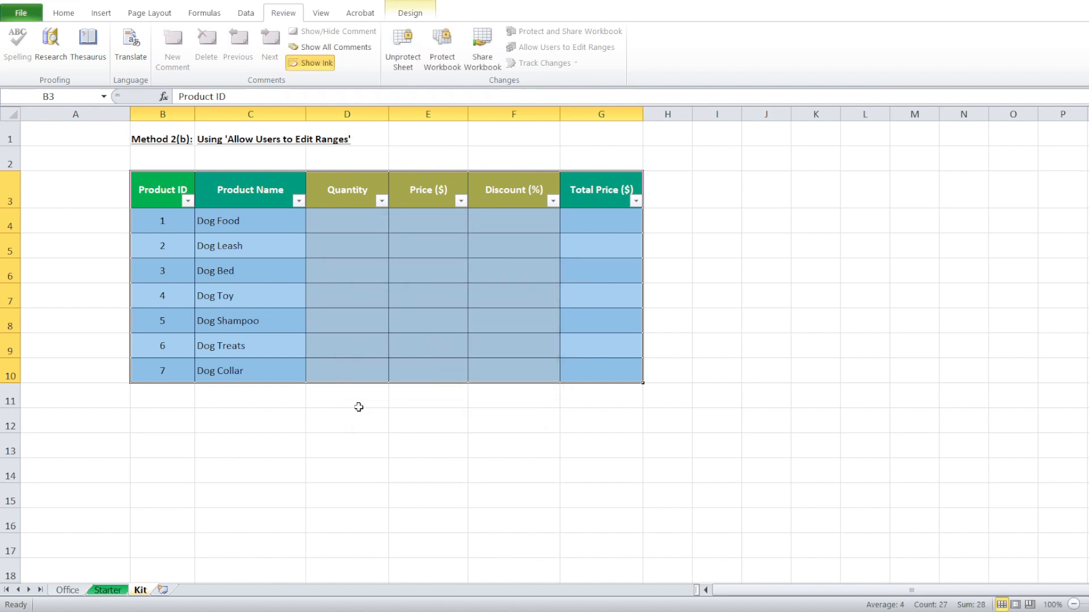
{"action": "left_click", "coordinate": [289, 228]}
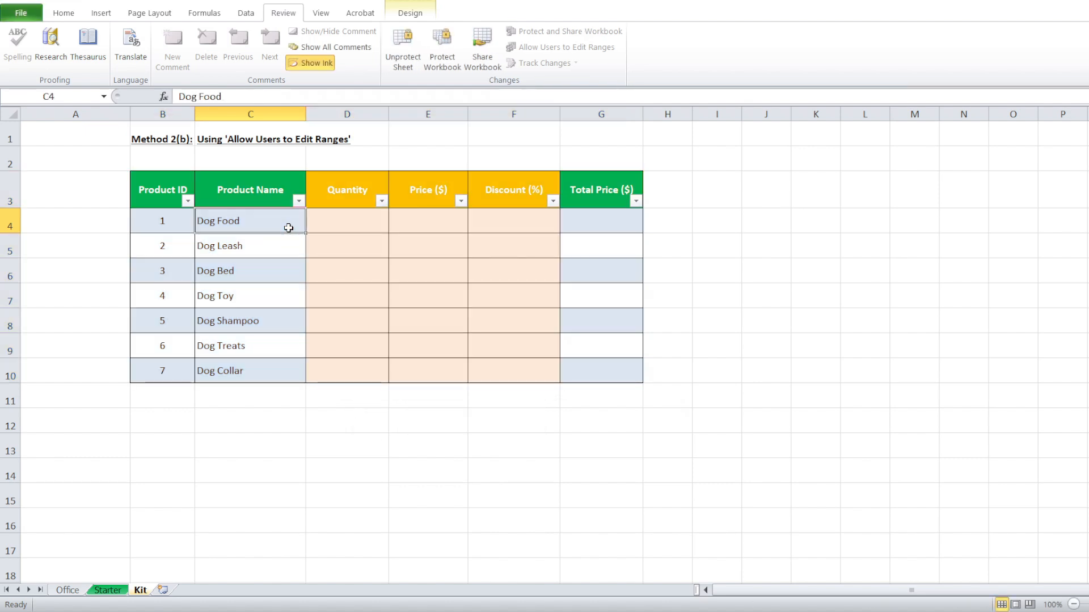
{"action": "double_click", "coordinate": [290, 229]}
{"action": "left_click", "coordinate": [586, 347]}
{"action": "double_click", "coordinate": [261, 352]}
{"action": "left_click", "coordinate": [586, 346]}
{"action": "left_click", "coordinate": [493, 189]}
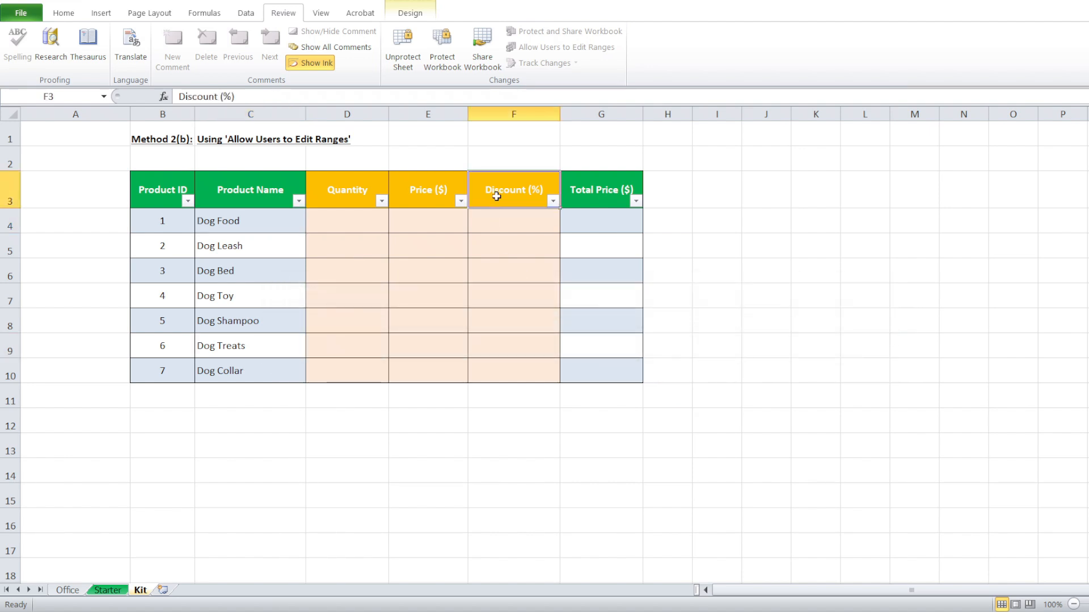
{"action": "double_click", "coordinate": [493, 189]}
{"action": "left_click", "coordinate": [586, 346]}
{"action": "double_click", "coordinate": [587, 345]}
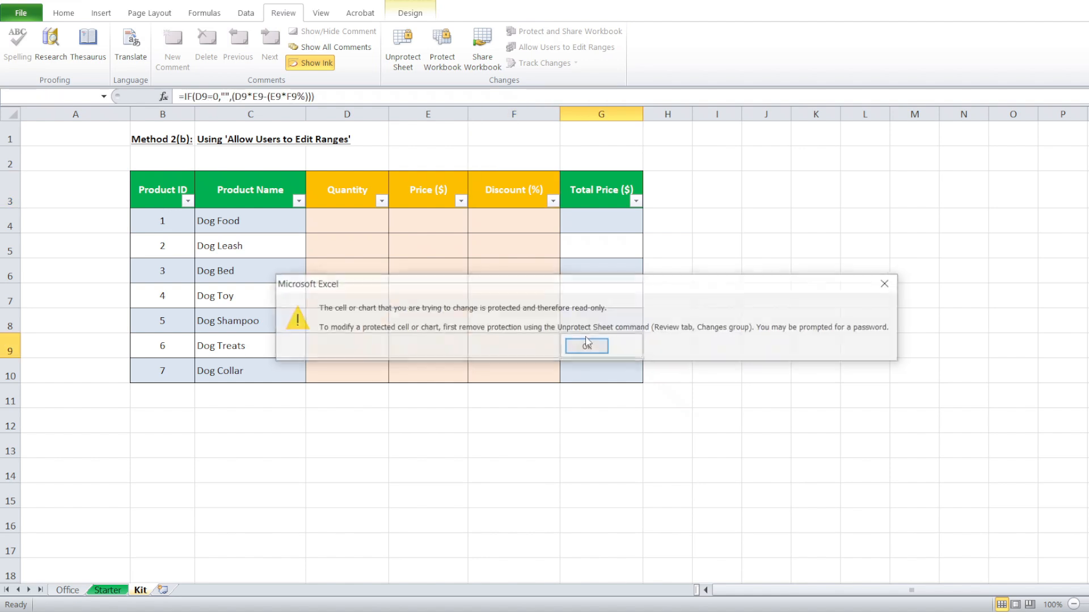
{"action": "left_click", "coordinate": [587, 346]}
{"action": "left_click", "coordinate": [593, 395]}
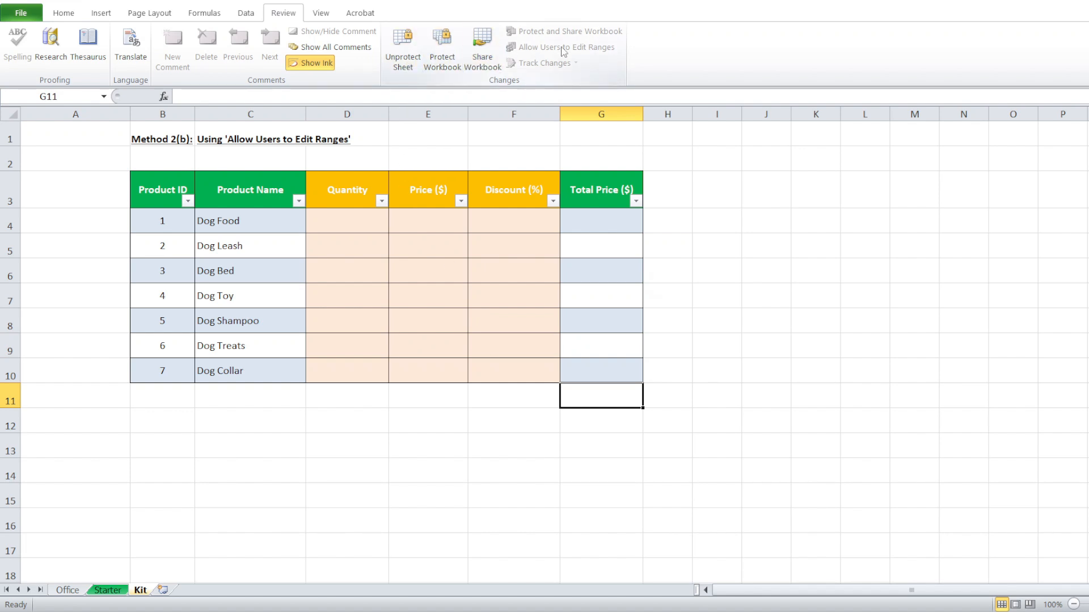
Unprotect the Kit sheet with its password and list the editable ranges, including Quantity to Discount.
{"action": "left_click", "coordinate": [418, 54]}
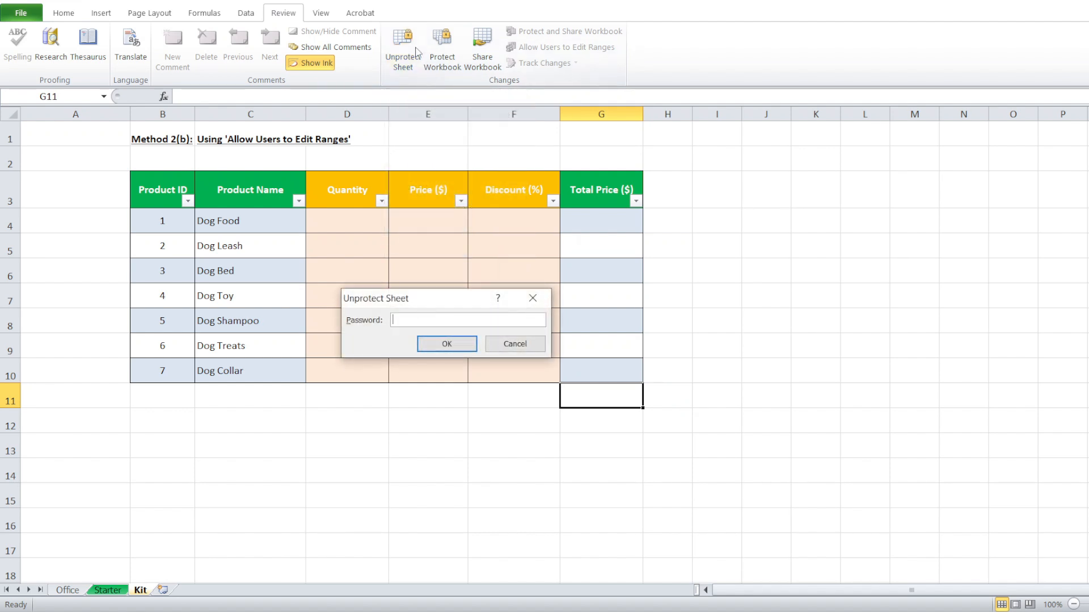
{"action": "type", "text": "123"}
{"action": "key", "text": "Return"}
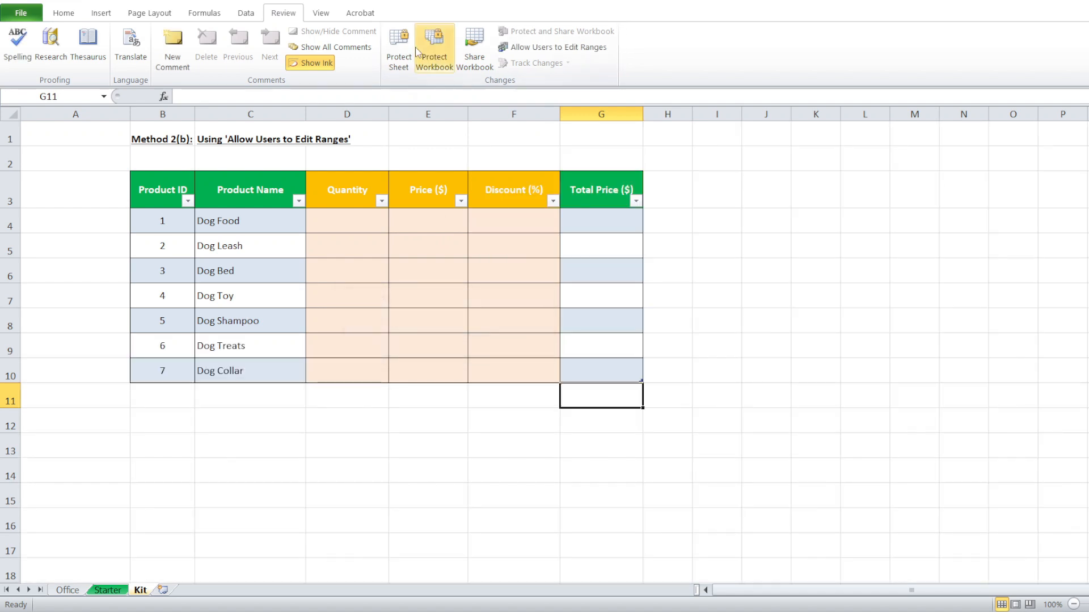
{"action": "left_click", "coordinate": [590, 50]}
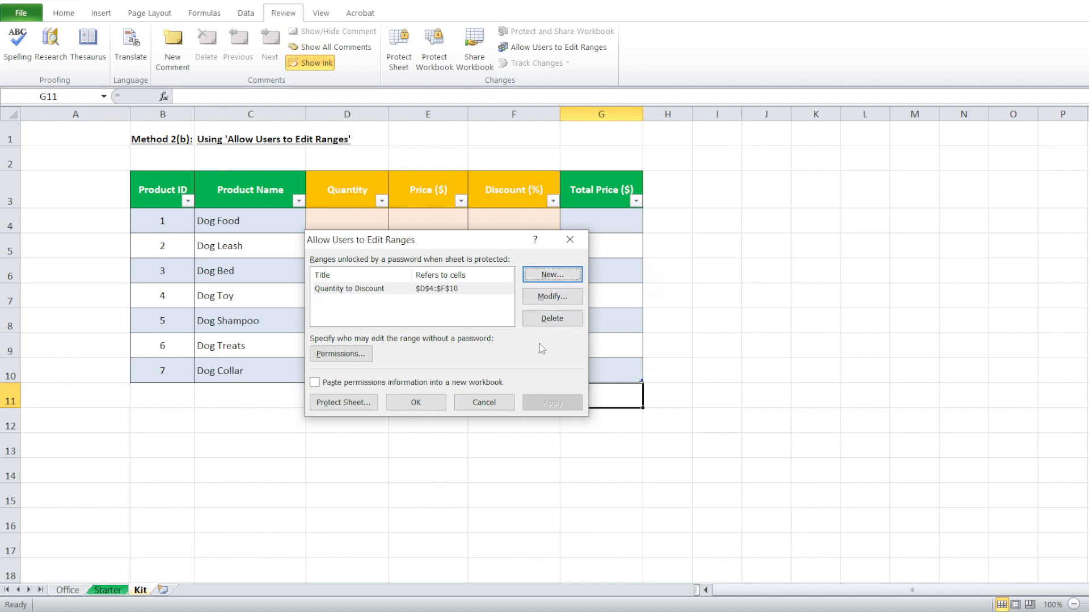
Re-protect the Kit sheet with the sheet password, entered twice, leaving D4:F10 editable.
{"action": "left_click", "coordinate": [343, 403]}
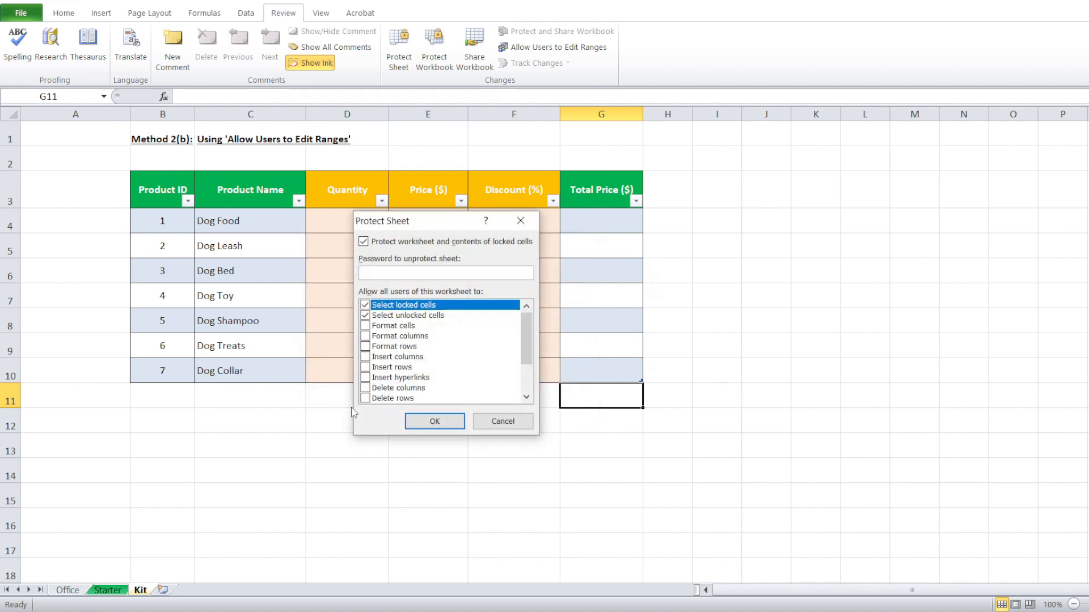
{"action": "type", "text": "123"}
{"action": "key", "text": "Return"}
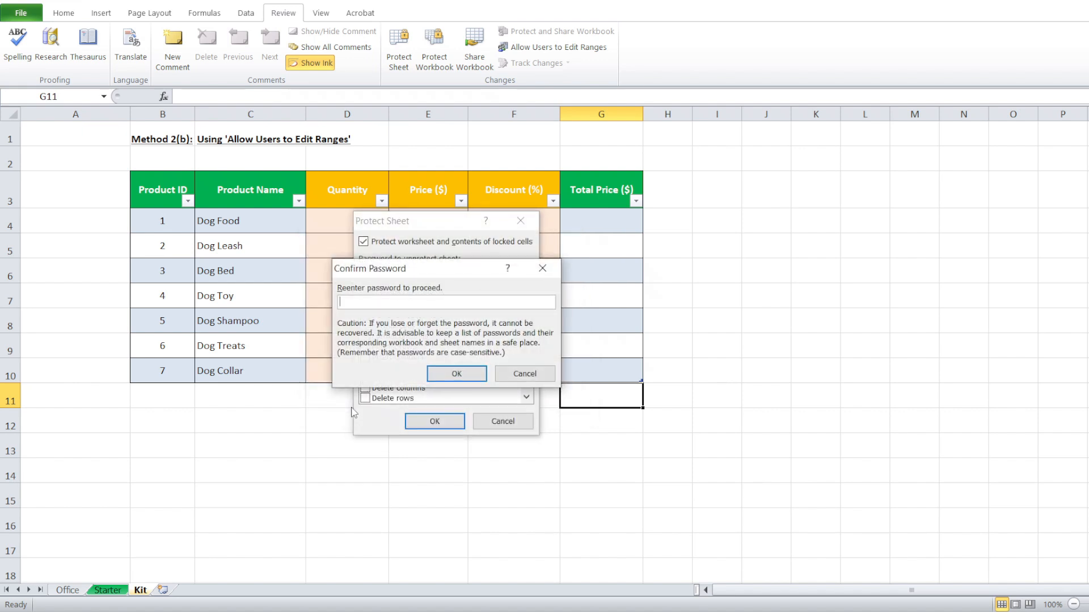
{"action": "type", "text": "123"}
{"action": "key", "text": "Return"}
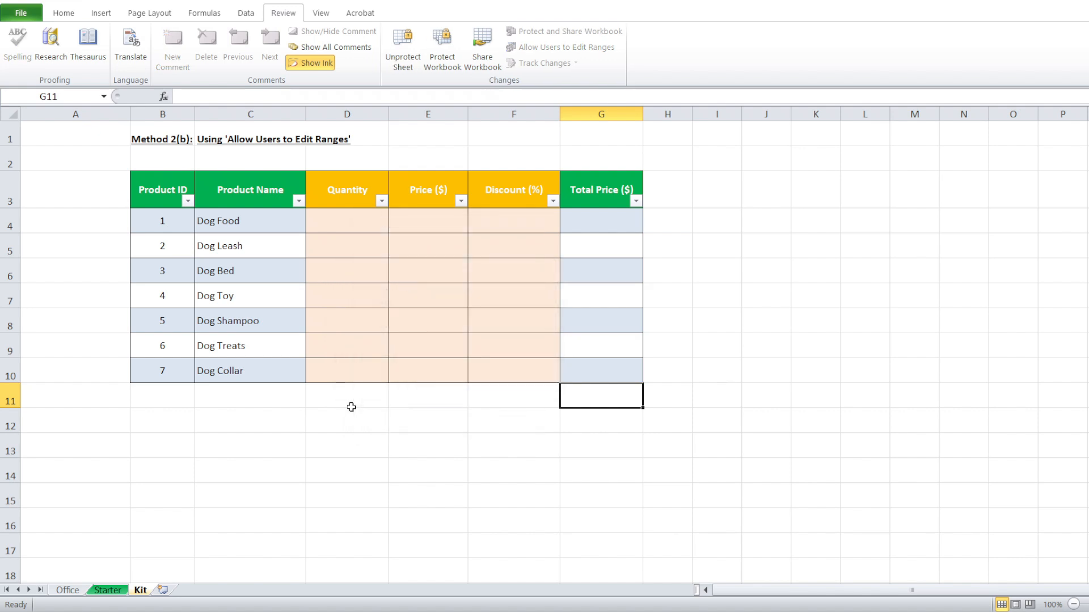